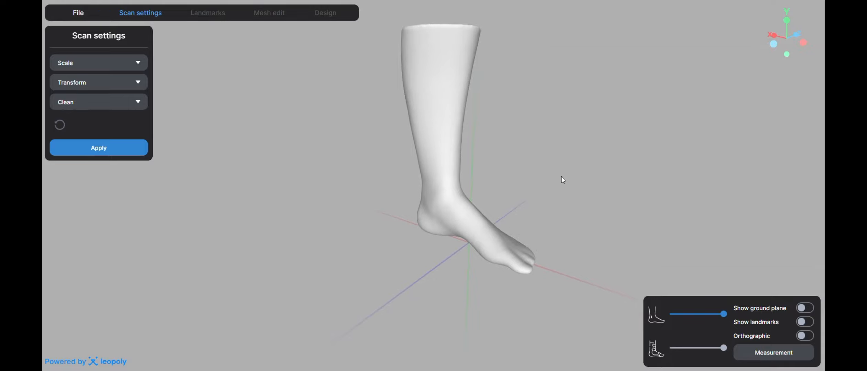
# Try the foot scan's visibility adjustment and switch the ground plane on and back off.
pyautogui.moveTo(559, 162); pyautogui.dragTo(461, 187, button='right')
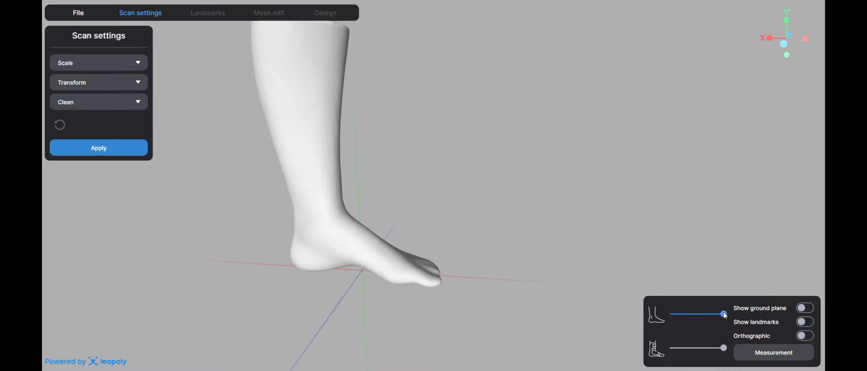
pyautogui.moveTo(723, 315); pyautogui.dragTo(744, 318)
pyautogui.click(805, 308)
pyautogui.click(808, 309)
# Measure the distance between two points along the lower leg and clear the measurement points.
pyautogui.click(771, 355)
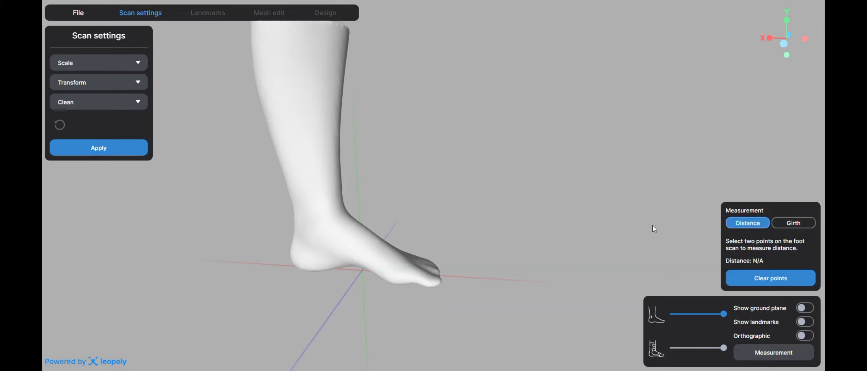
pyautogui.click(319, 162)
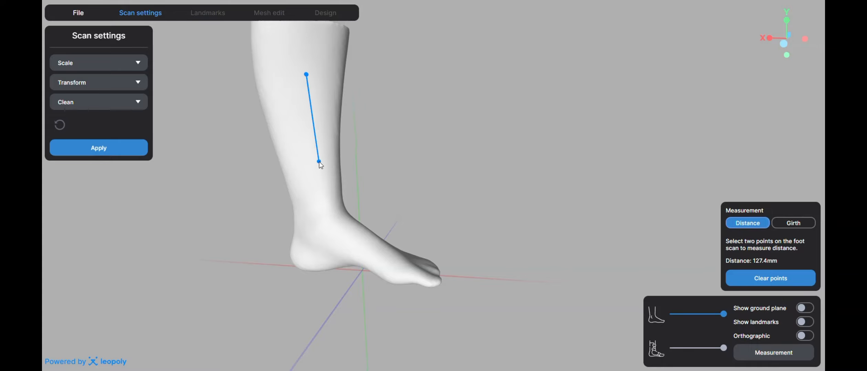
pyautogui.click(778, 279)
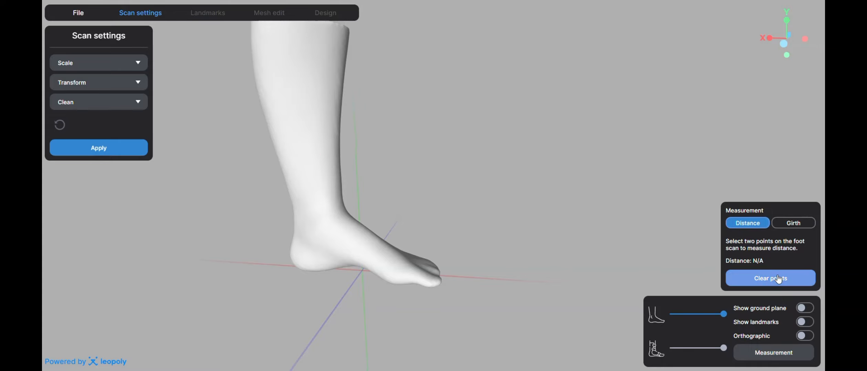
# Measure the girth around the midfoot using three points, clear the points and close the measurement tool.
pyautogui.click(793, 223)
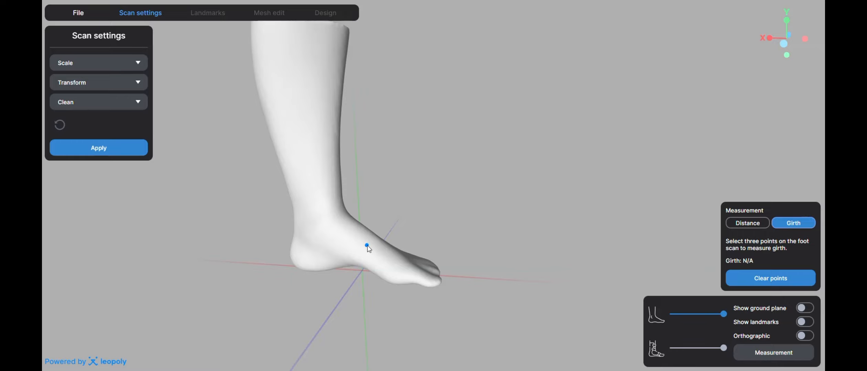
pyautogui.moveTo(363, 267); pyautogui.dragTo(336, 220)
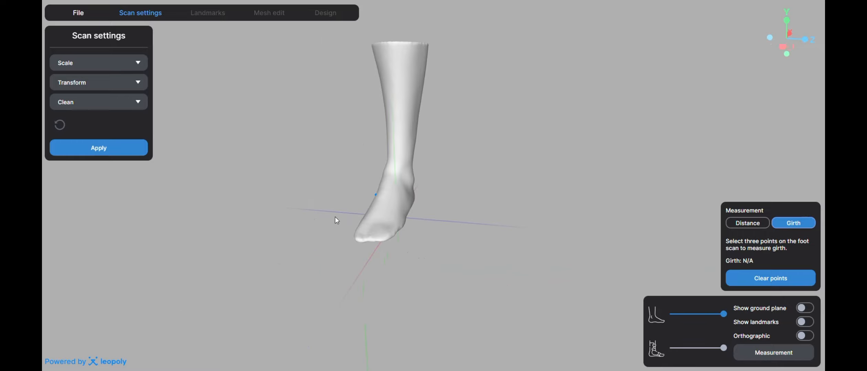
pyautogui.click(403, 203)
pyautogui.moveTo(375, 193); pyautogui.dragTo(581, 199)
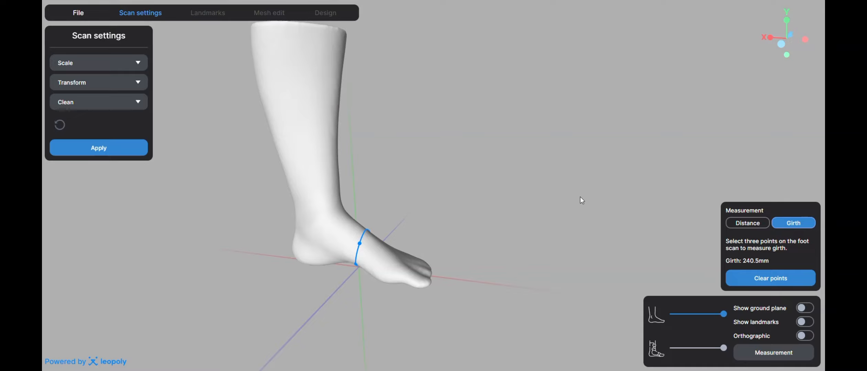
pyautogui.click(780, 279)
pyautogui.click(773, 353)
# Set the scan's scale units to mm.
pyautogui.moveTo(517, 214); pyautogui.dragTo(318, 150)
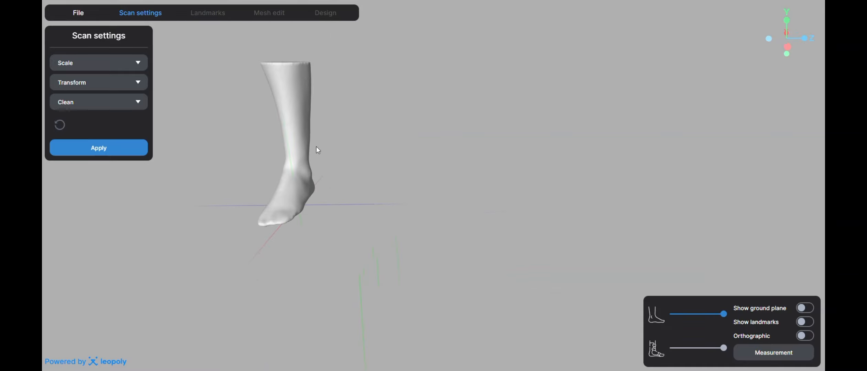
pyautogui.click(103, 63)
pyautogui.click(121, 98)
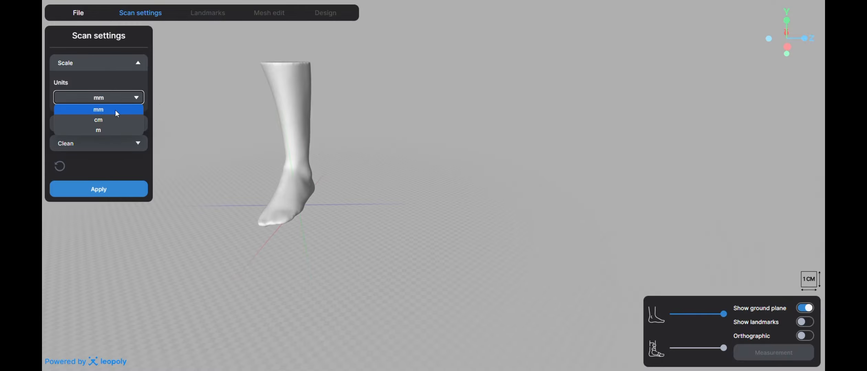
pyautogui.click(115, 122)
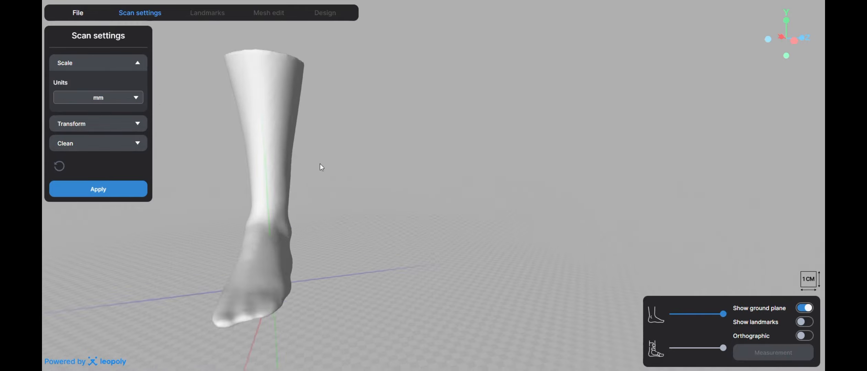
# Rotate the foot scan about its axes to X -8.2, Y 3.5 and Z 1.7 degrees.
pyautogui.click(102, 122)
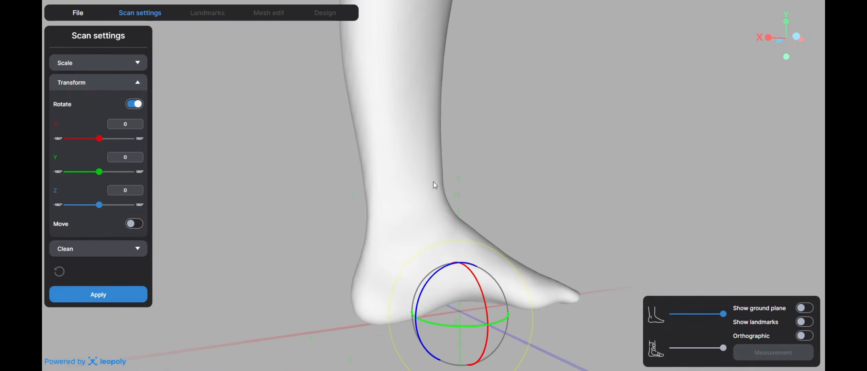
pyautogui.moveTo(443, 195)
pyautogui.mouseDown()
pyautogui.moveTo(471, 272)
pyautogui.moveTo(315, 265)
pyautogui.moveTo(402, 168)
pyautogui.moveTo(444, 199)
pyautogui.mouseUp()
pyautogui.moveTo(447, 200); pyautogui.dragTo(614, 205, button='right')
pyautogui.moveTo(542, 204)
pyautogui.mouseDown()
pyautogui.moveTo(560, 212)
pyautogui.moveTo(519, 195)
pyautogui.moveTo(554, 208)
pyautogui.moveTo(527, 200)
pyautogui.mouseUp()
pyautogui.moveTo(600, 202); pyautogui.dragTo(393, 188, button='right')
pyautogui.moveTo(447, 196); pyautogui.dragTo(533, 198, button='right')
pyautogui.moveTo(445, 205); pyautogui.dragTo(395, 223)
pyautogui.moveTo(365, 191); pyautogui.dragTo(353, 205)
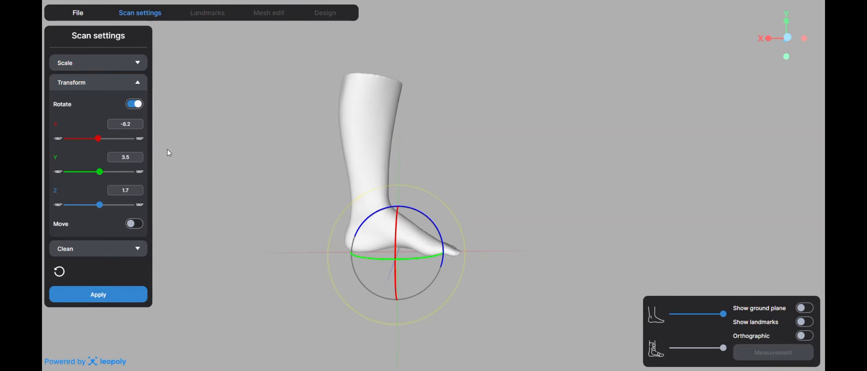
# Switch from rotating to moving, shift the foot scan slightly toward the toes and downward, and end the move mode.
pyautogui.click(138, 108)
pyautogui.click(133, 224)
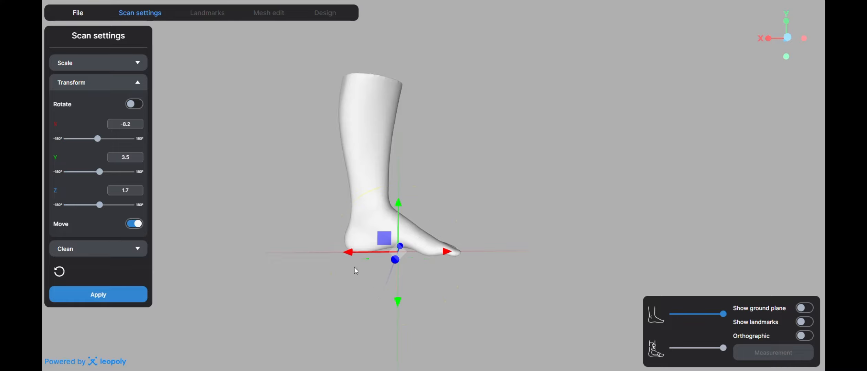
pyautogui.moveTo(446, 255); pyautogui.dragTo(452, 252)
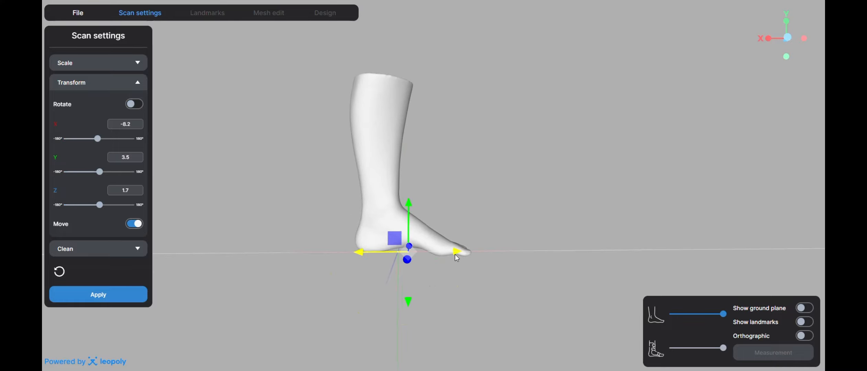
pyautogui.moveTo(405, 194); pyautogui.dragTo(409, 210)
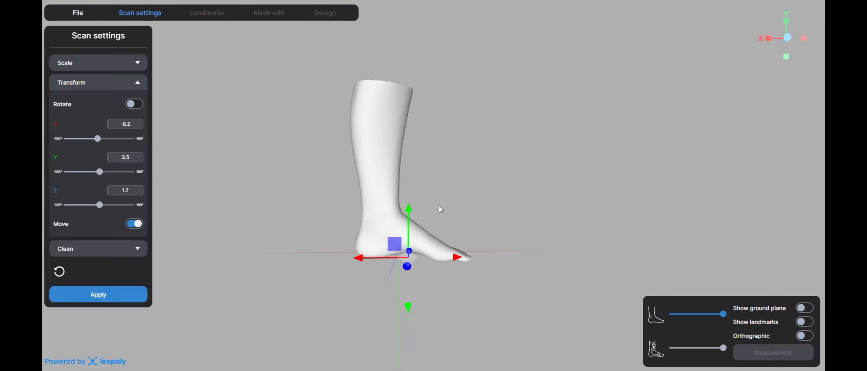
pyautogui.click(137, 224)
pyautogui.moveTo(276, 224); pyautogui.dragTo(256, 225)
pyautogui.moveTo(290, 187); pyautogui.dragTo(350, 173)
# Try erasing a box-selected band at the upper end of the leg, and reset the scan changes.
pyautogui.click(126, 249)
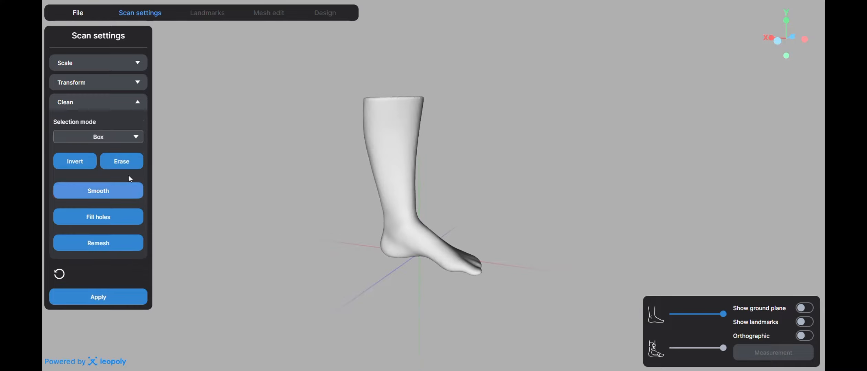
pyautogui.moveTo(363, 79); pyautogui.dragTo(467, 110)
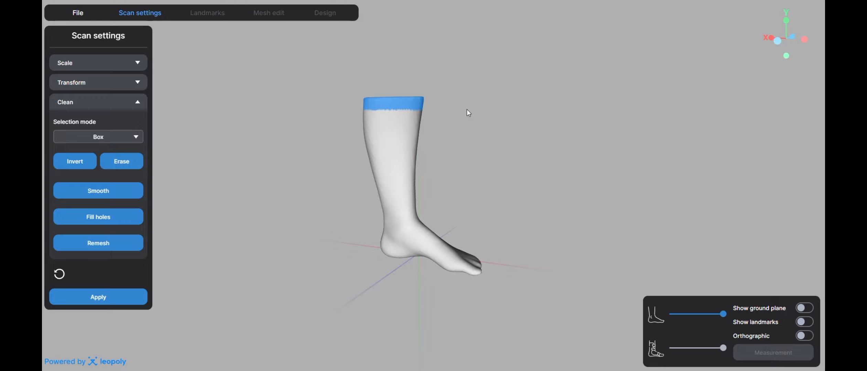
pyautogui.press('Delete')
pyautogui.moveTo(466, 110); pyautogui.dragTo(444, 192, button='right')
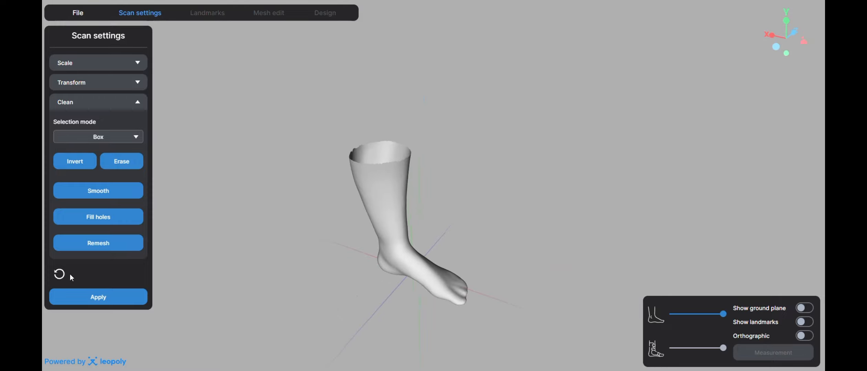
pyautogui.click(60, 275)
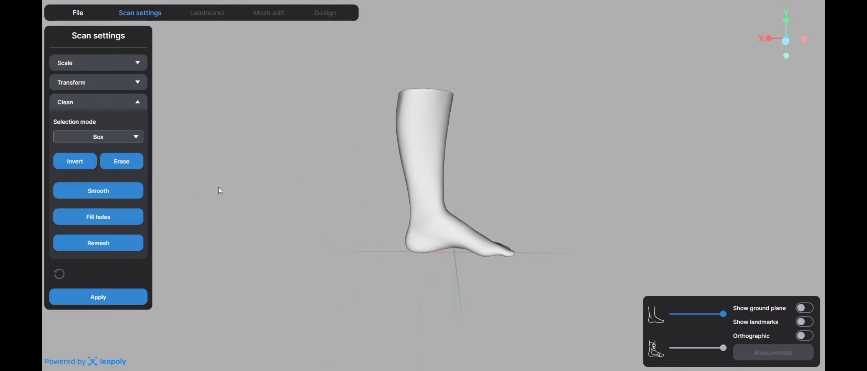
# Smooth the scan mesh and apply the scan settings to proceed to landmark placement.
pyautogui.click(130, 193)
pyautogui.moveTo(407, 111); pyautogui.dragTo(398, 141, button='right')
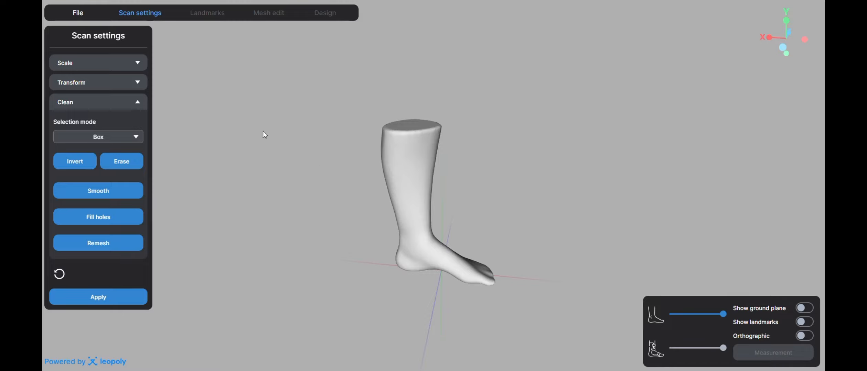
pyautogui.click(114, 301)
# Place the Plantar MPJ1 and Plantar MPJ5 landmarks on opposite sides of the ball of the foot's sole.
pyautogui.moveTo(503, 210); pyautogui.dragTo(383, 153)
pyautogui.scroll(5, 311, 190)
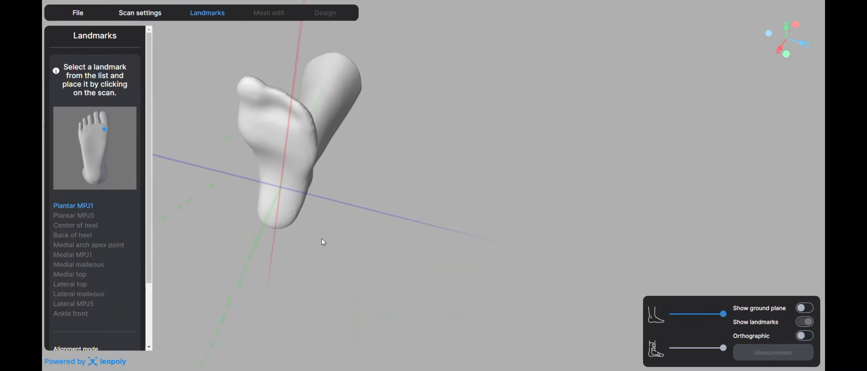
pyautogui.moveTo(322, 240); pyautogui.dragTo(400, 227)
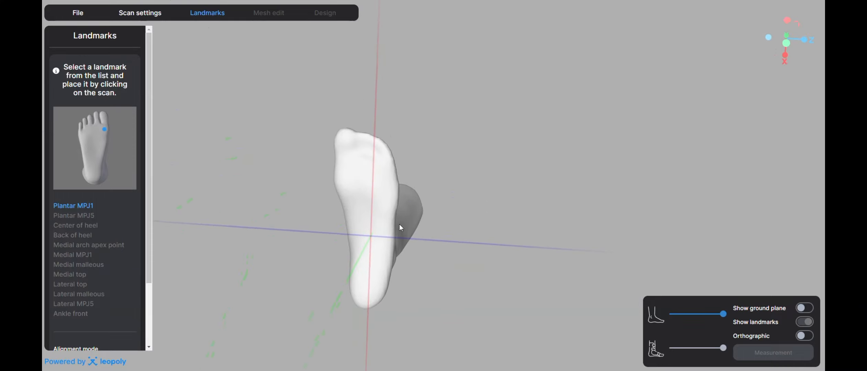
pyautogui.scroll(3, 400, 228)
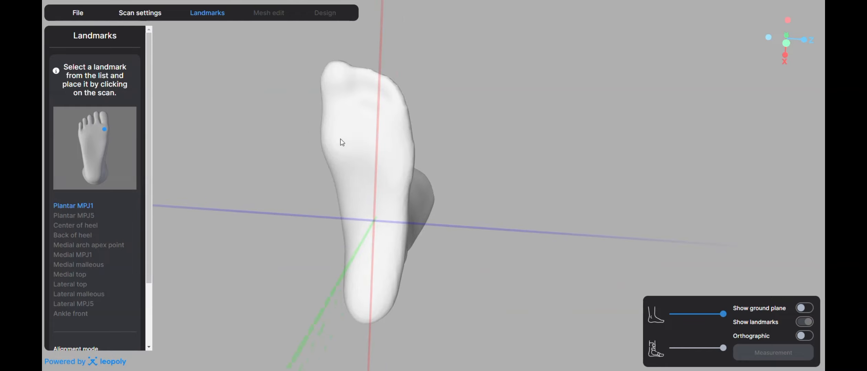
pyautogui.click(332, 142)
pyautogui.click(79, 216)
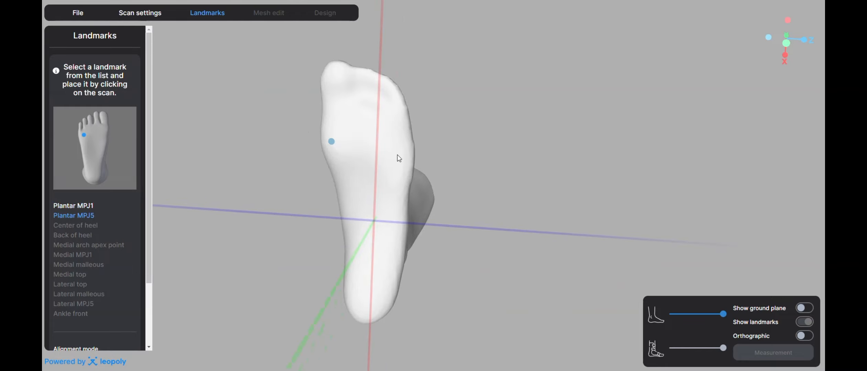
pyautogui.click(404, 155)
# Place the Center of heel landmark on the sole and the Back of heel landmark on the rear of the heel.
pyautogui.click(83, 226)
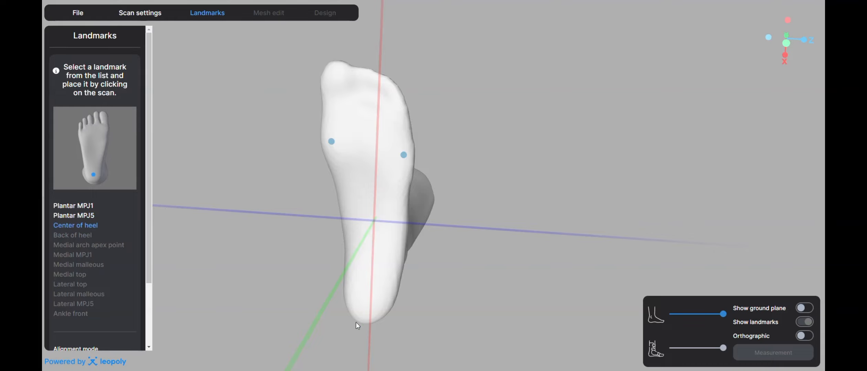
pyautogui.moveTo(369, 299); pyautogui.dragTo(631, 330)
pyautogui.click(55, 236)
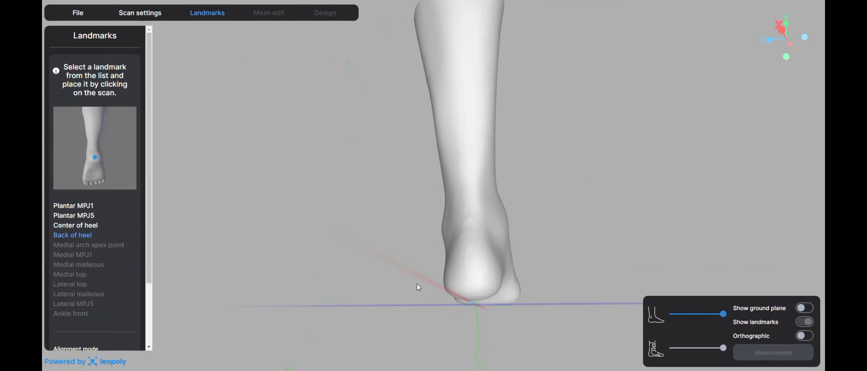
pyautogui.click(472, 280)
# Place the Medial arch apex point above the inner arch and the Medial MPJ1 landmark beside the big toe joint.
pyautogui.click(77, 245)
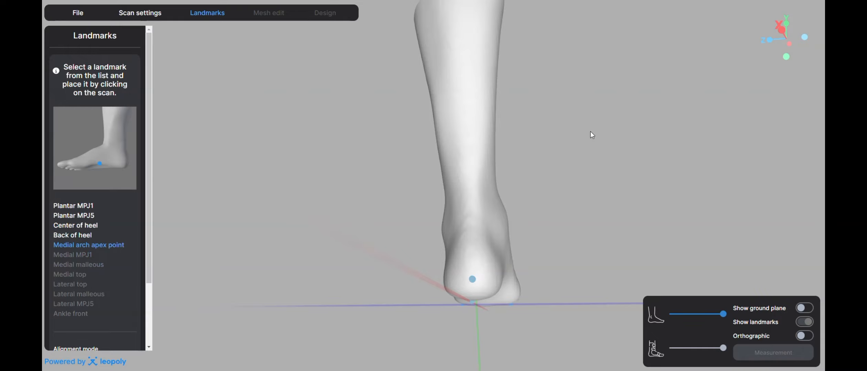
pyautogui.moveTo(592, 134); pyautogui.dragTo(418, 169)
pyautogui.click(417, 289)
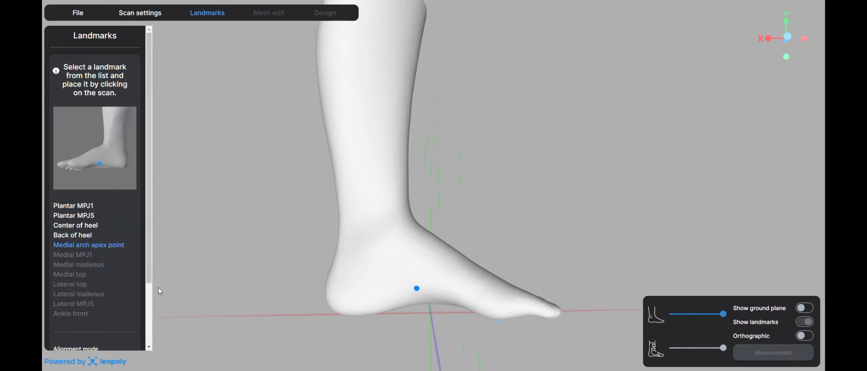
pyautogui.moveTo(417, 289); pyautogui.dragTo(429, 289)
pyautogui.click(83, 256)
pyautogui.moveTo(300, 226); pyautogui.dragTo(302, 239)
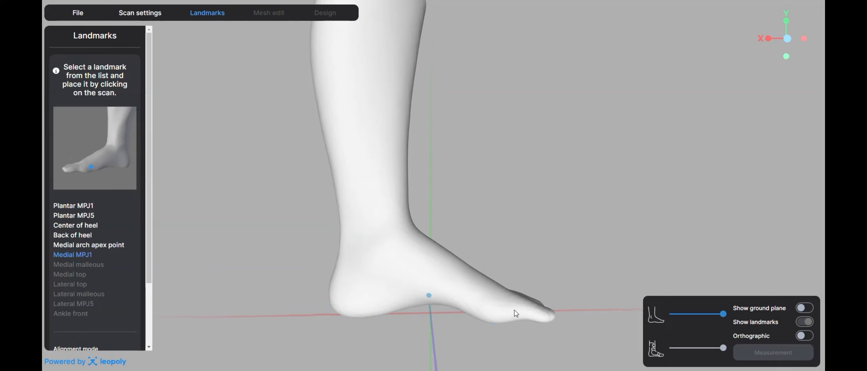
pyautogui.click(496, 314)
# Place the Medial malleous landmark on the inner ankle bone and fine-tune its position.
pyautogui.click(82, 264)
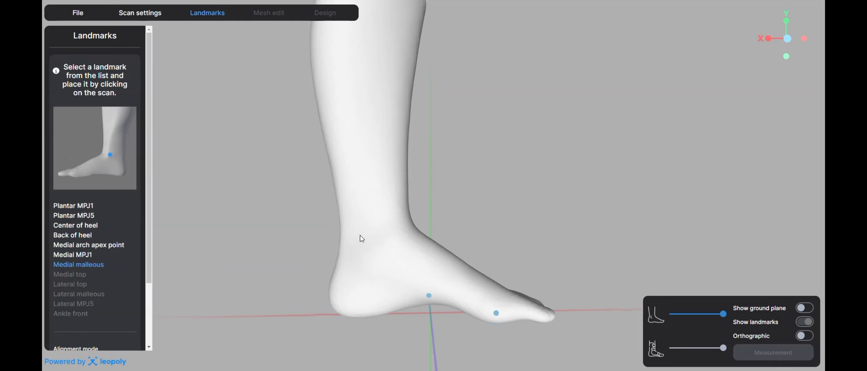
pyautogui.click(386, 246)
pyautogui.moveTo(385, 245)
pyautogui.mouseDown()
pyautogui.moveTo(395, 209)
pyautogui.moveTo(372, 276)
pyautogui.moveTo(387, 242)
pyautogui.mouseUp()
pyautogui.moveTo(386, 245)
pyautogui.mouseDown(button='right')
pyautogui.moveTo(260, 237)
pyautogui.moveTo(368, 219)
pyautogui.moveTo(380, 243)
pyautogui.mouseUp(button='right')
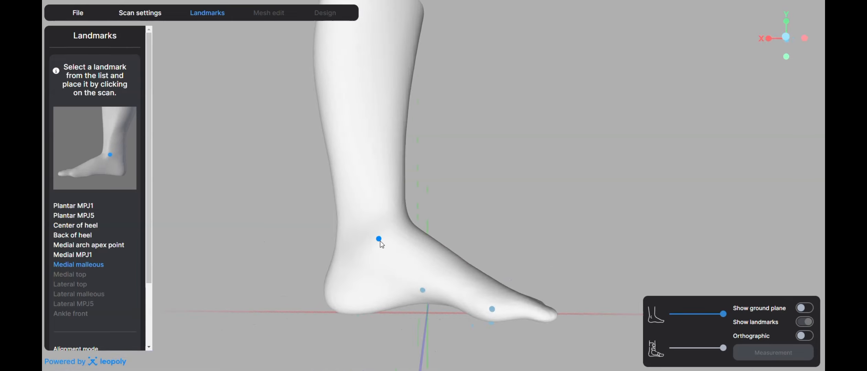
# Place the Medial top and Lateral top landmarks near the upper edge of the leg on its inner and outer sides.
pyautogui.click(77, 274)
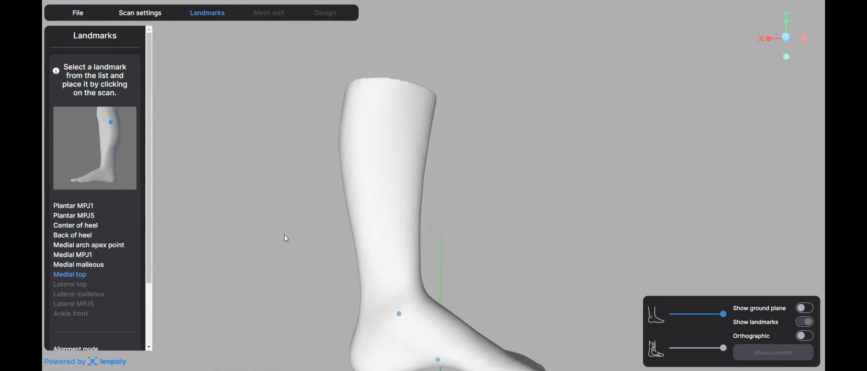
pyautogui.click(382, 94)
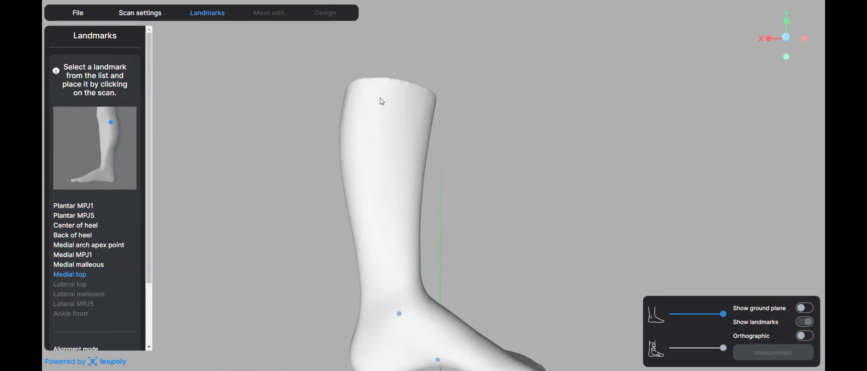
pyautogui.click(82, 285)
pyautogui.click(476, 123)
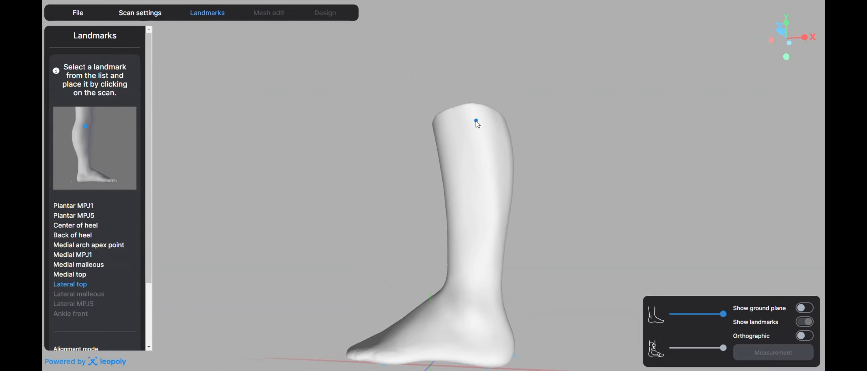
# Place the Lateral malleous landmark on the outer ankle bone, Lateral MPJ5 beside the little toe joint, and Ankle front on the ankle's front.
pyautogui.click(79, 294)
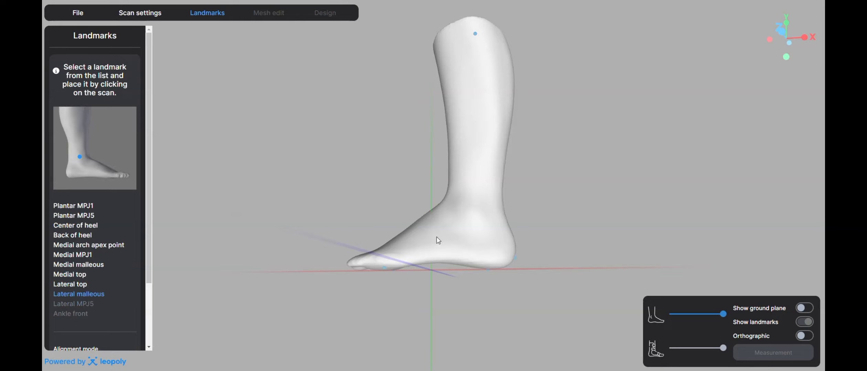
pyautogui.click(74, 304)
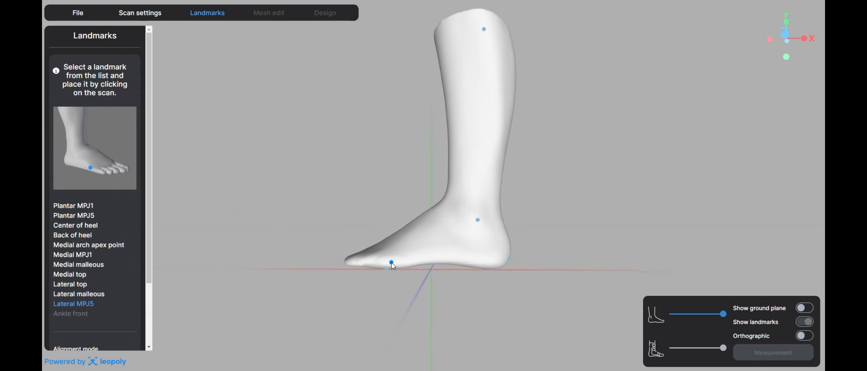
pyautogui.click(391, 263)
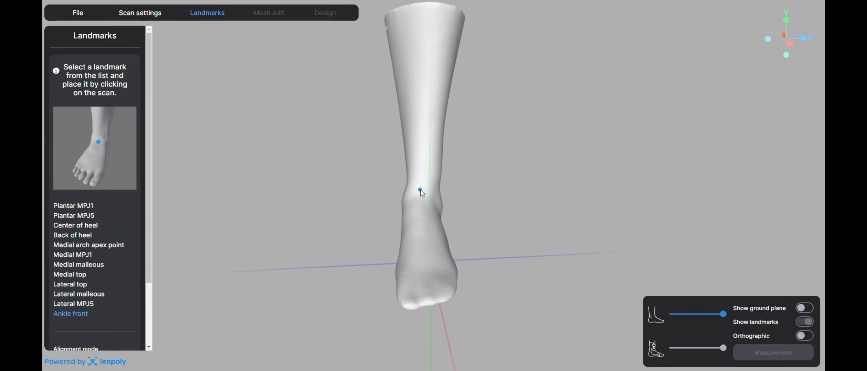
pyautogui.click(422, 196)
# Choose Shank to vertical as the alignment mode and apply the landmarks to the scan.
pyautogui.scroll(-2, 107, 294)
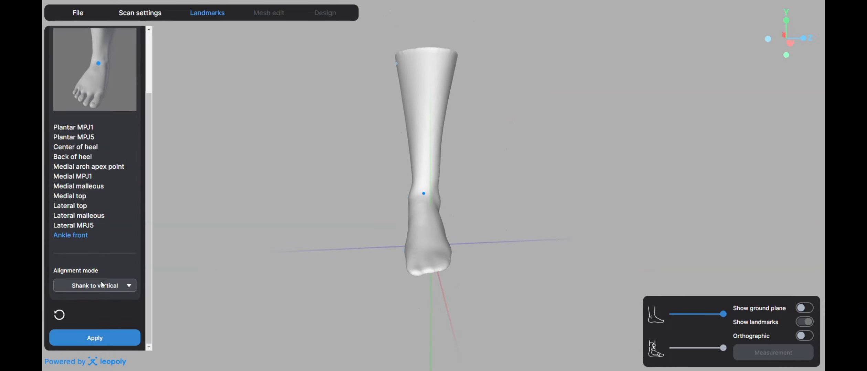
pyautogui.click(103, 287)
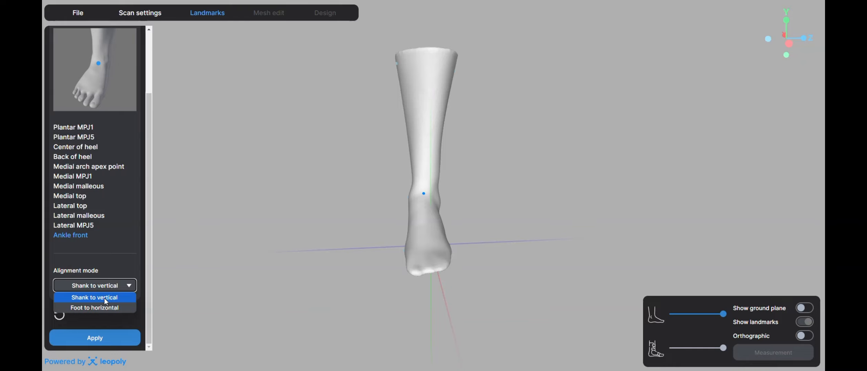
pyautogui.click(104, 298)
pyautogui.click(93, 338)
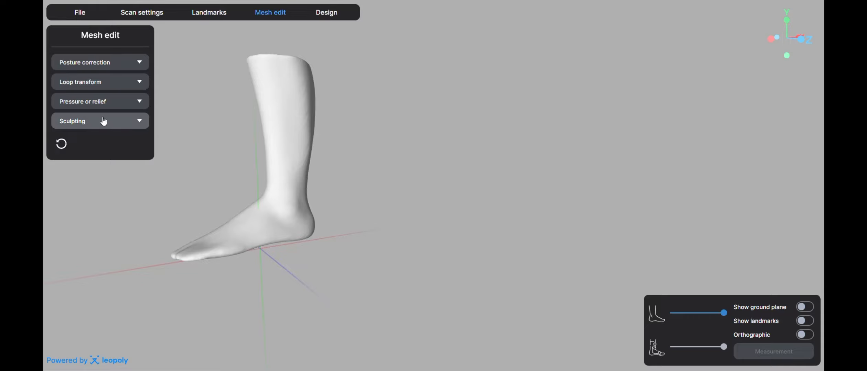
# In the posture correction, set the metatarsophalangeal joints to 4.1° and the talocrural joint to -0.3°.
pyautogui.click(98, 62)
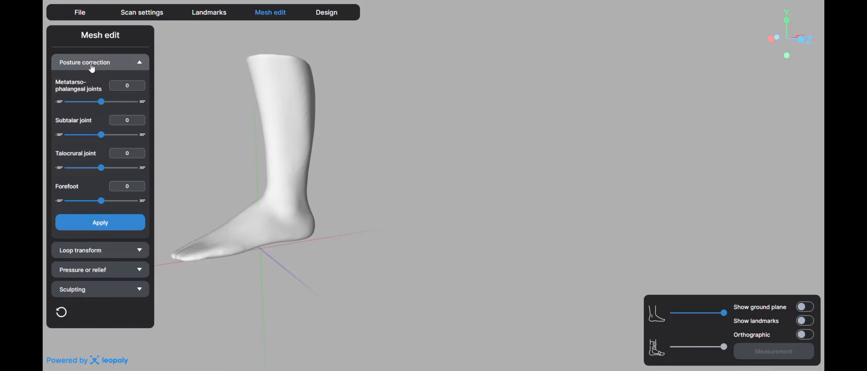
pyautogui.moveTo(269, 181); pyautogui.dragTo(243, 168)
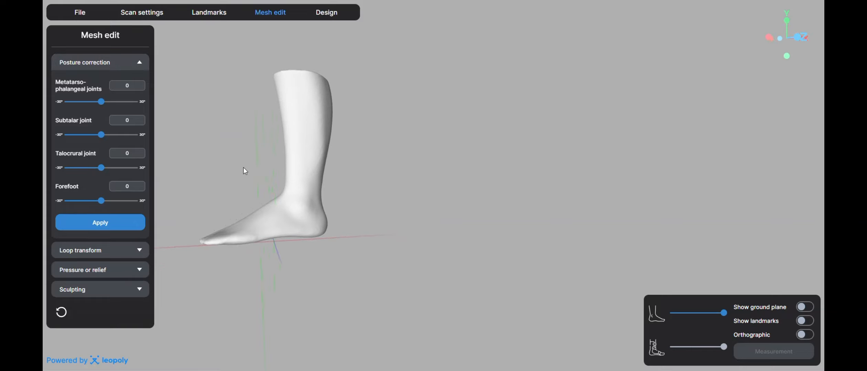
pyautogui.moveTo(101, 103); pyautogui.dragTo(107, 104)
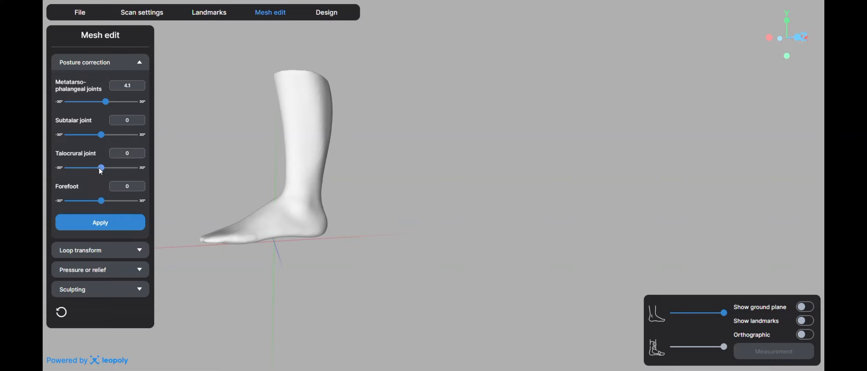
pyautogui.moveTo(99, 168)
pyautogui.mouseDown()
pyautogui.moveTo(92, 168)
pyautogui.moveTo(109, 167)
pyautogui.moveTo(101, 168)
pyautogui.mouseUp()
# Set the subtalar joint to 0.8° and the forefoot to -0.3°, and apply the posture correction.
pyautogui.moveTo(206, 201); pyautogui.dragTo(371, 193)
pyautogui.scroll(3, 313, 194)
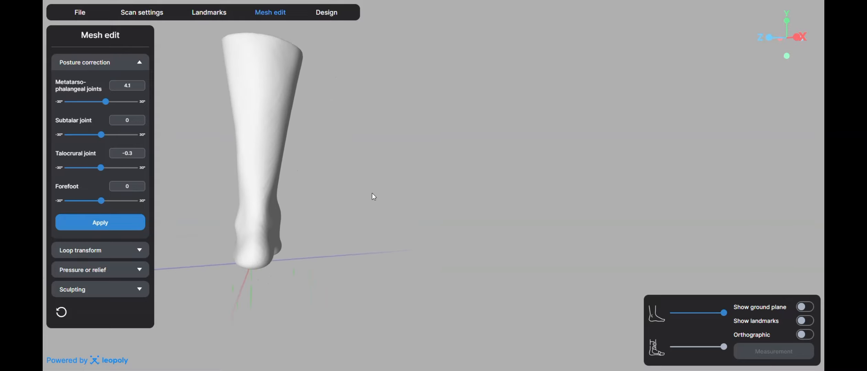
pyautogui.moveTo(104, 135); pyautogui.dragTo(103, 140)
pyautogui.moveTo(165, 208); pyautogui.dragTo(268, 203)
pyautogui.click(802, 36)
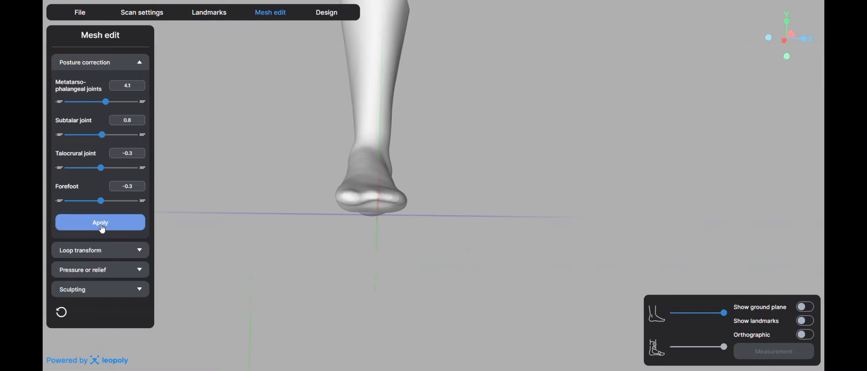
pyautogui.click(100, 224)
# Finish with posture correction and add a Medial malleolus relief shape to the inner ankle.
pyautogui.moveTo(251, 178); pyautogui.dragTo(441, 193)
pyautogui.moveTo(559, 183); pyautogui.dragTo(371, 196, button='right')
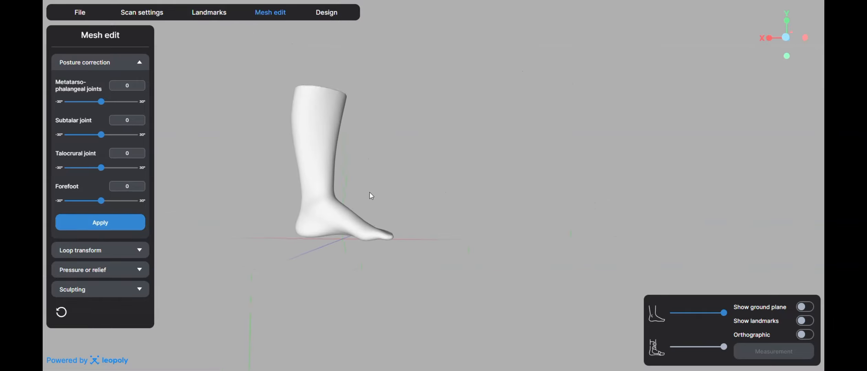
pyautogui.click(141, 67)
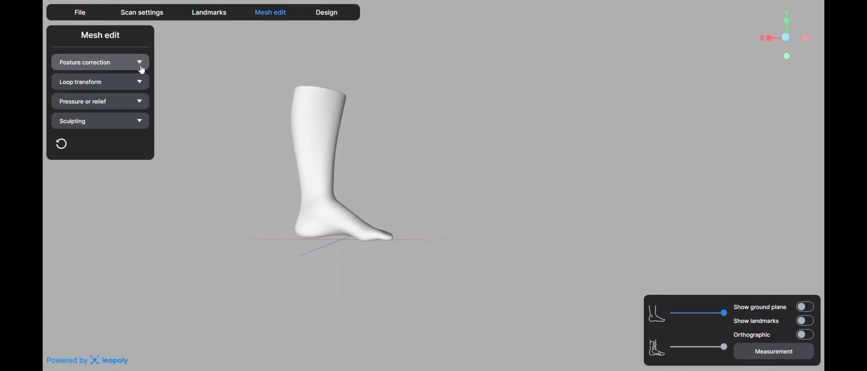
pyautogui.click(118, 108)
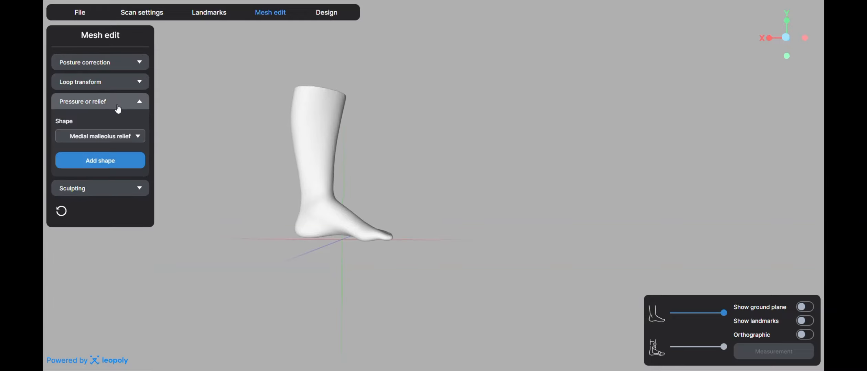
pyautogui.click(126, 136)
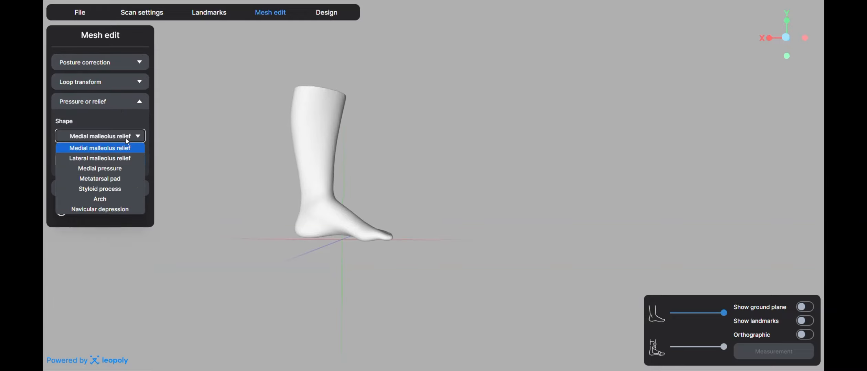
pyautogui.click(116, 153)
pyautogui.click(107, 168)
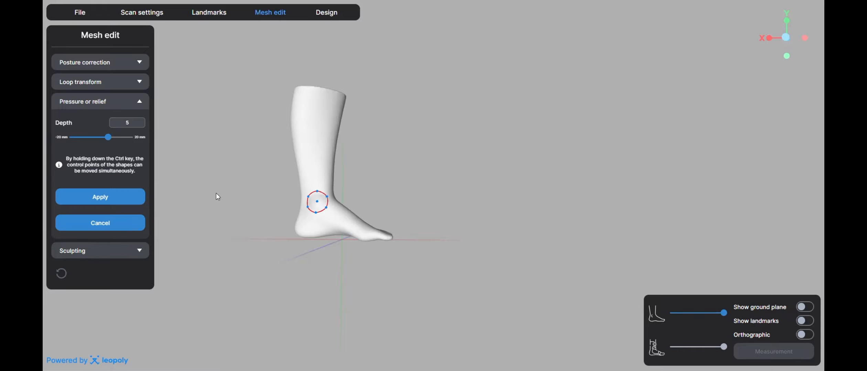
# Stretch the medial malleolus relief outline upward, adjust its upper rear control point, and shift the shape slightly toward the heel.
pyautogui.scroll(4, 272, 194)
pyautogui.scroll(-2, 310, 198)
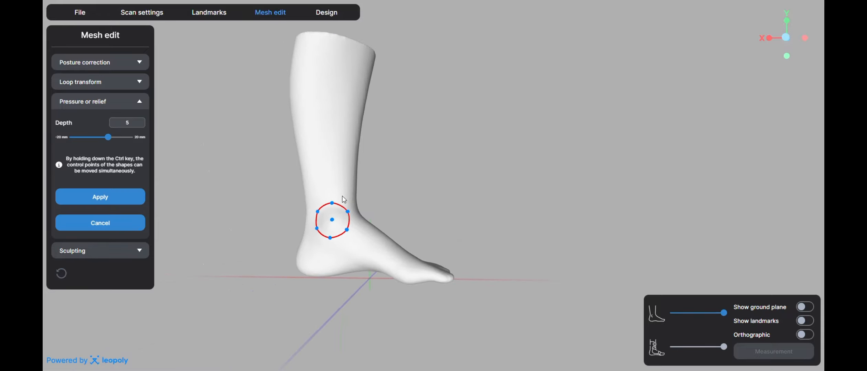
pyautogui.scroll(2, 338, 199)
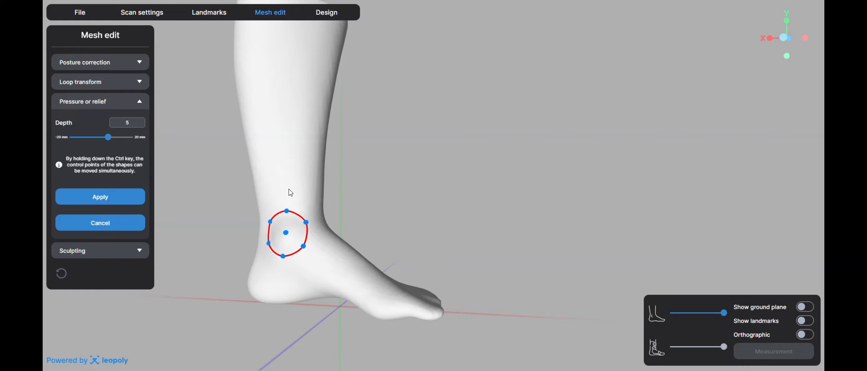
pyautogui.moveTo(290, 194); pyautogui.dragTo(328, 242)
pyautogui.click(329, 241)
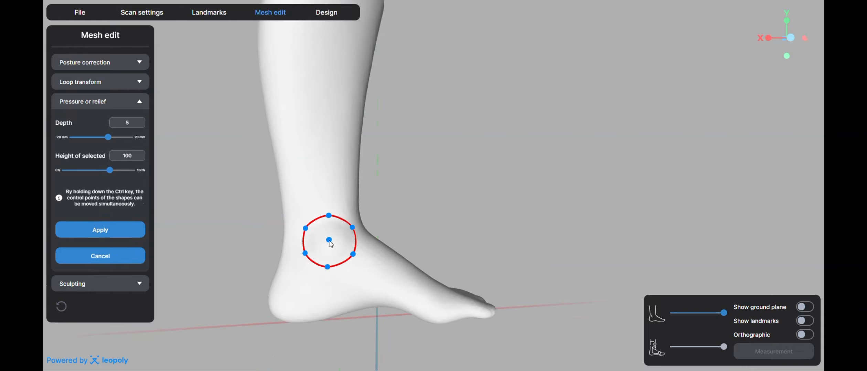
pyautogui.moveTo(328, 215); pyautogui.dragTo(327, 207)
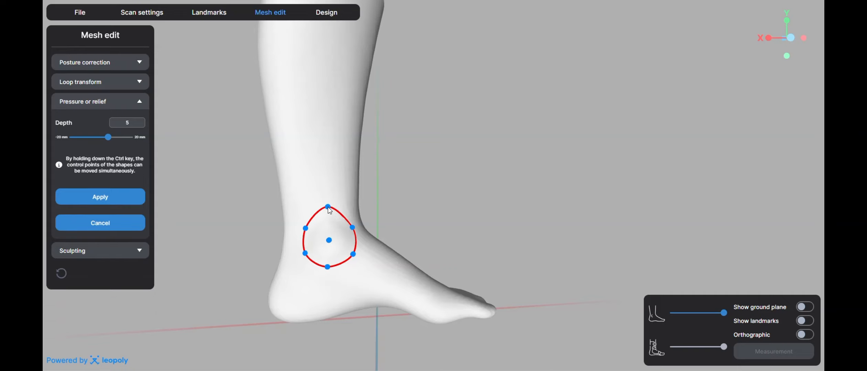
pyautogui.moveTo(306, 229)
pyautogui.mouseDown()
pyautogui.moveTo(303, 239)
pyautogui.moveTo(305, 231)
pyautogui.mouseUp()
pyautogui.moveTo(331, 240); pyautogui.dragTo(328, 242)
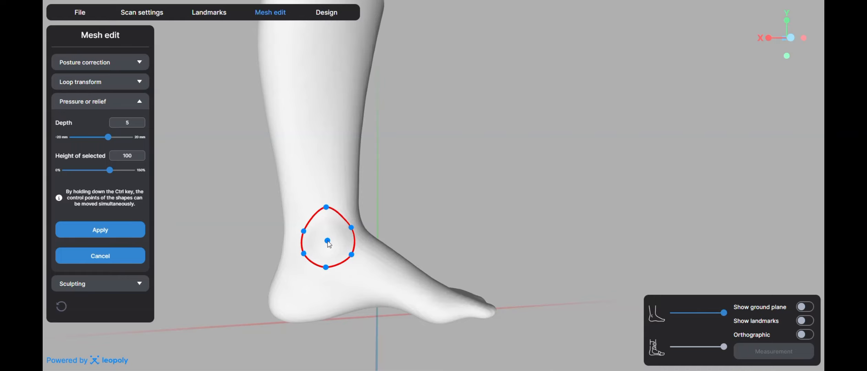
# Set the medial malleolus relief's depth to 12.1 mm and apply the shape to the mesh.
pyautogui.moveTo(342, 166); pyautogui.dragTo(231, 152, button='middle')
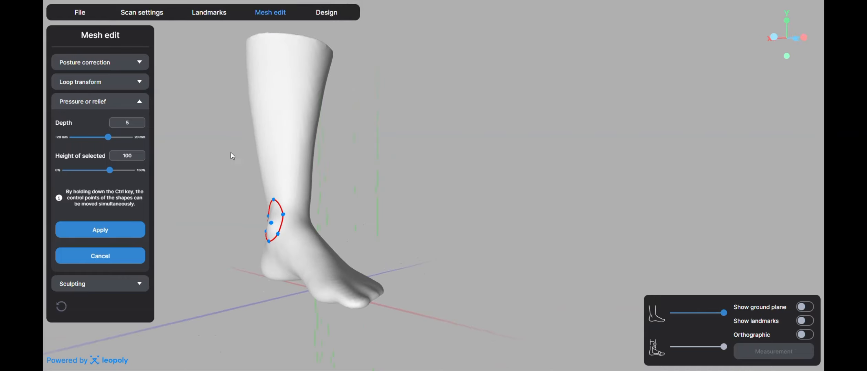
pyautogui.moveTo(108, 138); pyautogui.dragTo(121, 126)
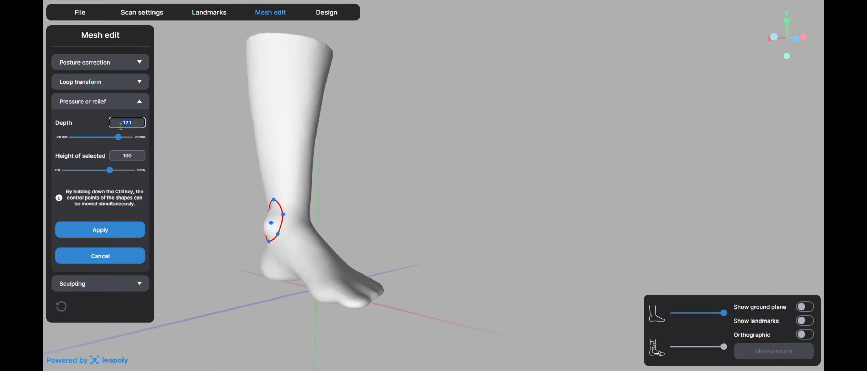
pyautogui.press('Return')
pyautogui.click(112, 230)
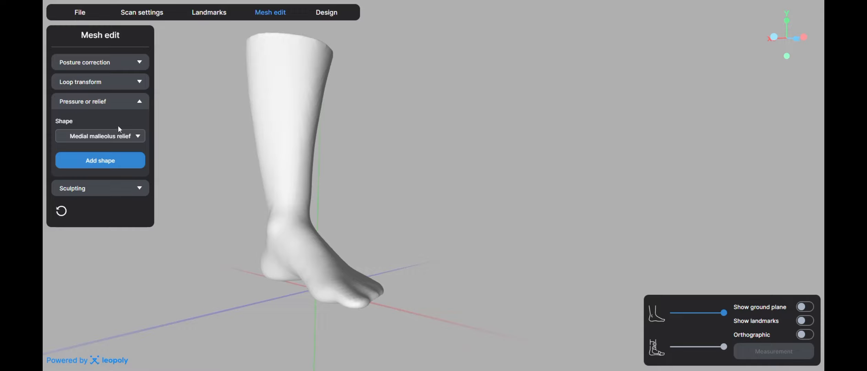
# Add a Lateral malleolus relief shape on the outer ankle bone and apply it with its default outline and depth.
pyautogui.click(119, 136)
pyautogui.click(112, 158)
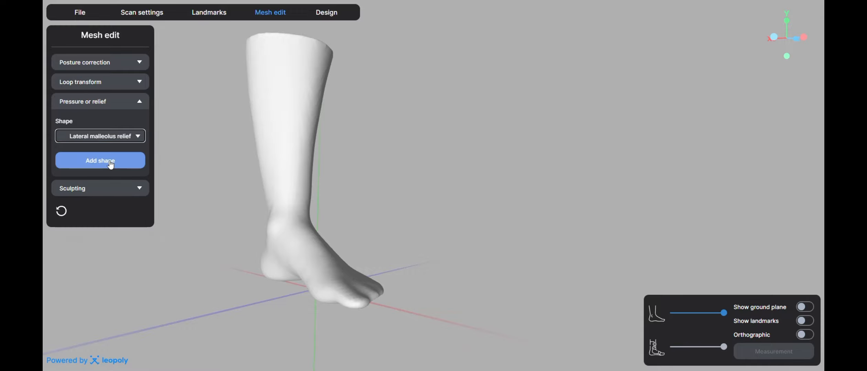
pyautogui.click(110, 165)
pyautogui.moveTo(359, 225); pyautogui.dragTo(583, 183)
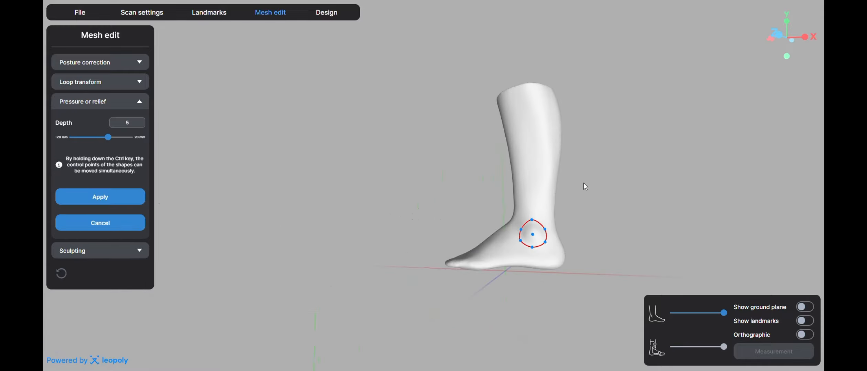
pyautogui.moveTo(583, 183); pyautogui.dragTo(337, 153, button='middle')
pyautogui.scroll(3, 333, 190)
pyautogui.moveTo(298, 204); pyautogui.dragTo(281, 161)
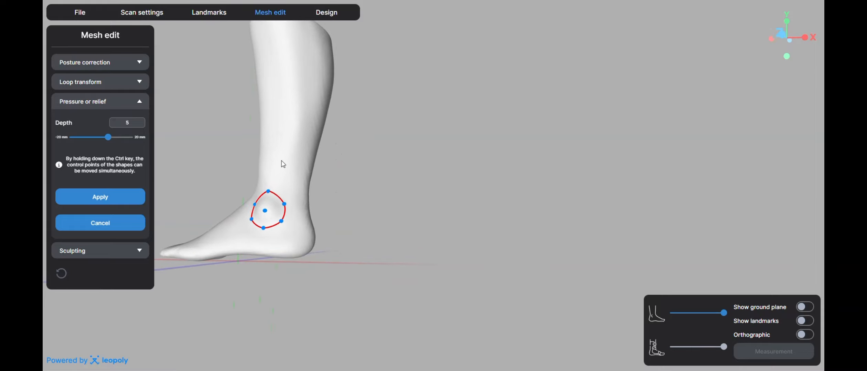
pyautogui.moveTo(370, 208); pyautogui.dragTo(436, 244, button='middle')
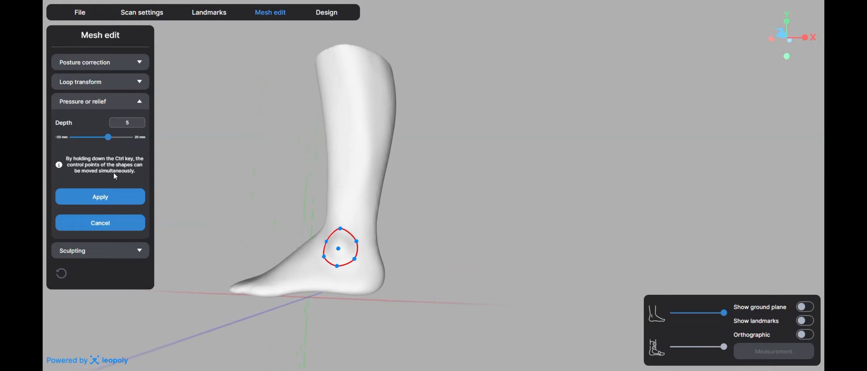
pyautogui.click(110, 196)
# Add a Styloid process relief shape on the outer edge of the foot.
pyautogui.moveTo(367, 240); pyautogui.dragTo(327, 265)
pyautogui.click(110, 136)
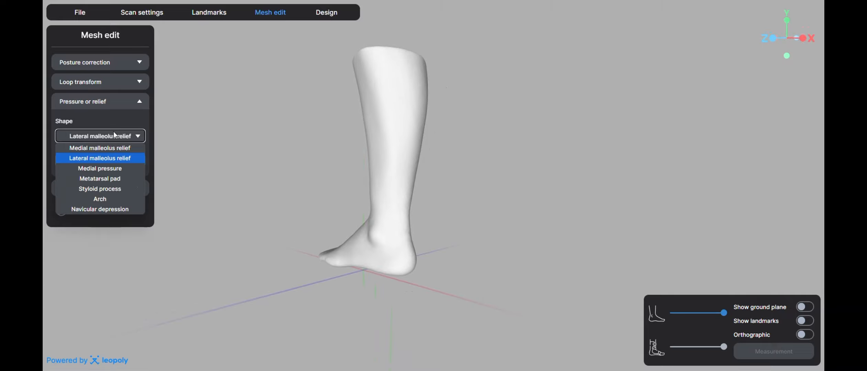
pyautogui.click(104, 190)
pyautogui.click(112, 162)
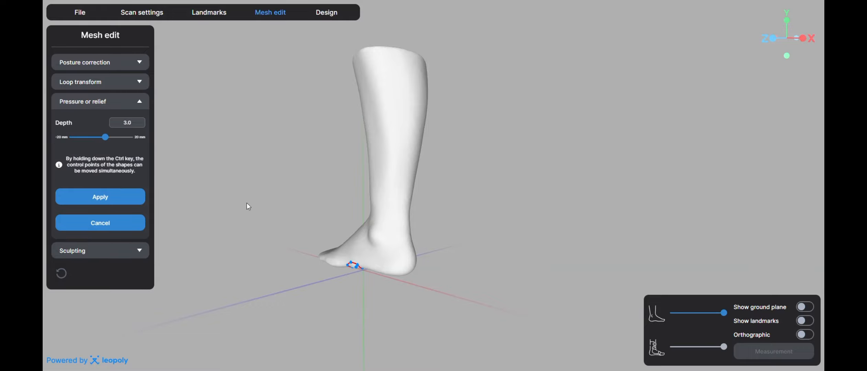
# Move the whole styloid process outline slightly upward and toward the heel, and apply the shape to the mesh.
pyautogui.moveTo(314, 147); pyautogui.dragTo(337, 212, button='middle')
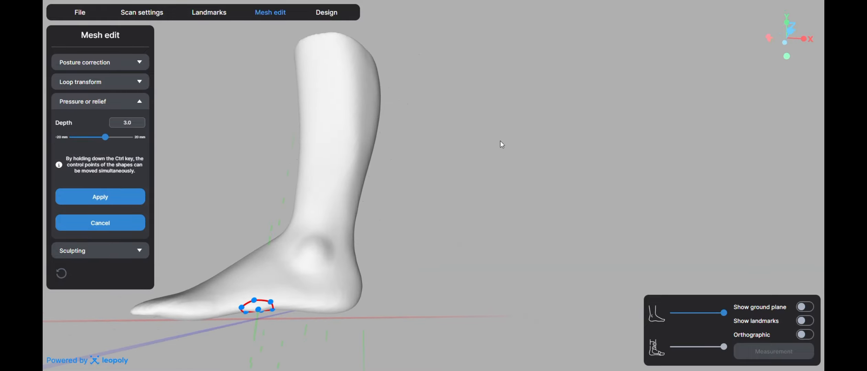
pyautogui.moveTo(296, 242); pyautogui.dragTo(440, 173, button='middle')
pyautogui.scroll(2, 405, 202)
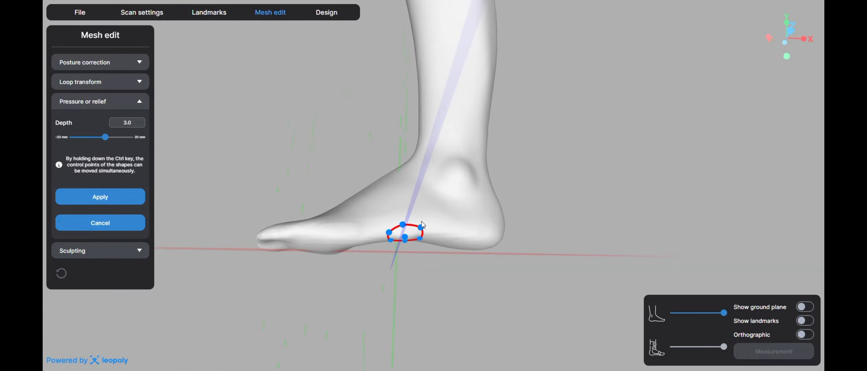
pyautogui.moveTo(423, 225); pyautogui.dragTo(422, 243, button='middle')
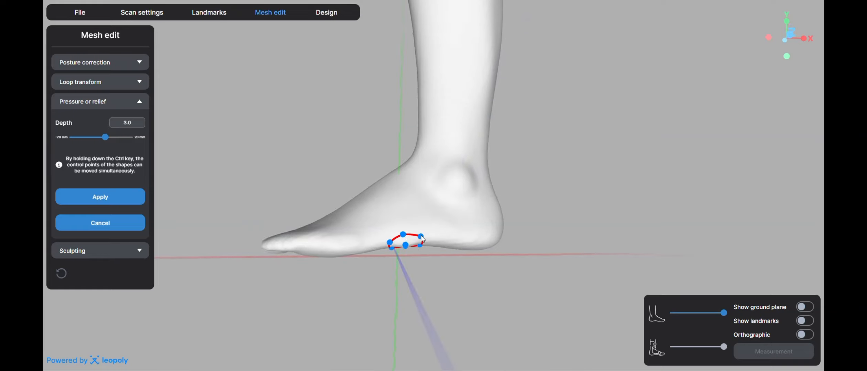
pyautogui.keyDown('ctrl'); pyautogui.moveTo(421, 236); pyautogui.dragTo(428, 229); pyautogui.keyUp('ctrl')
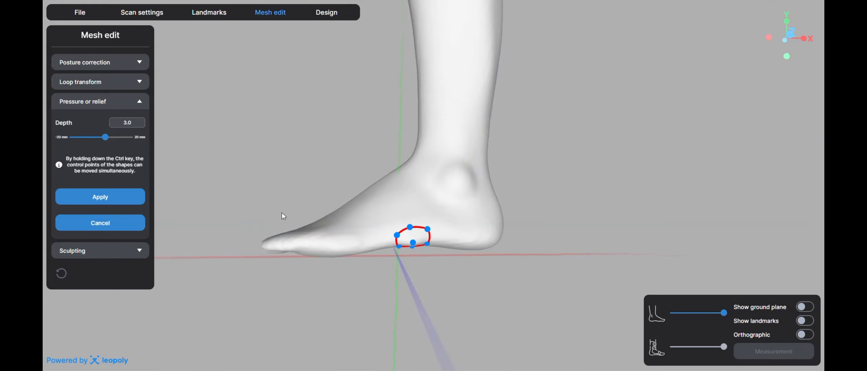
pyautogui.click(94, 197)
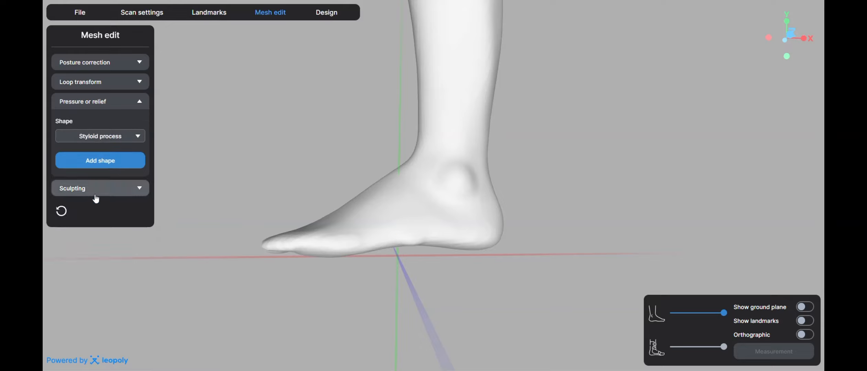
# Add a Metatarsal pad shape on the sole and apply it to the mesh with its default outline and depth.
pyautogui.click(104, 137)
pyautogui.click(104, 178)
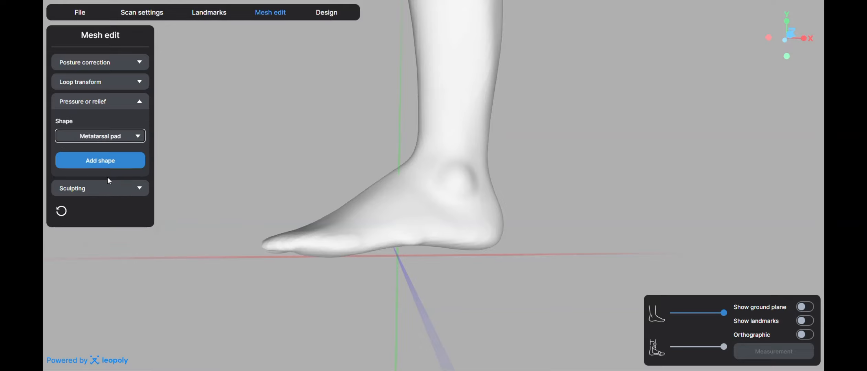
pyautogui.click(100, 160)
pyautogui.moveTo(304, 160); pyautogui.dragTo(325, 196)
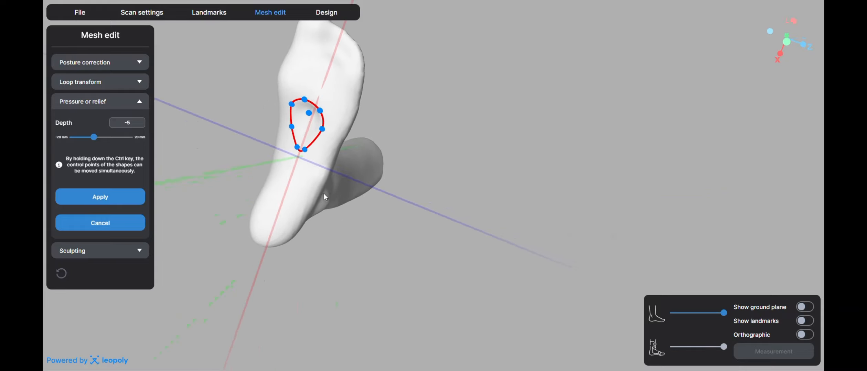
pyautogui.click(103, 197)
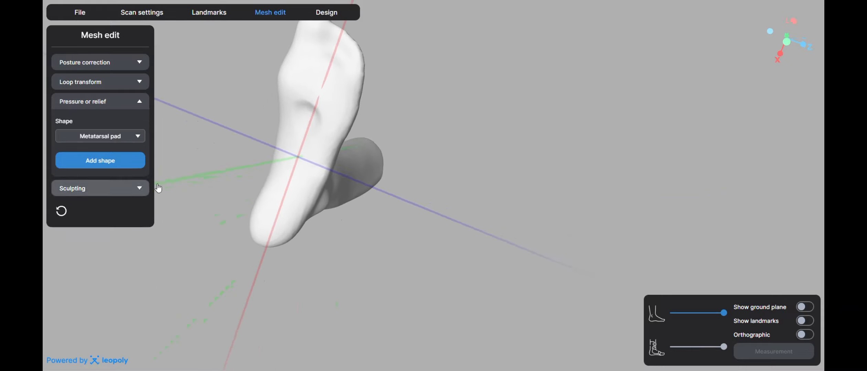
# Start sculpting in Smooth mode, set the brush radius to 31 mm, and inspect the foot and leg surface.
pyautogui.moveTo(240, 179); pyautogui.dragTo(388, 238)
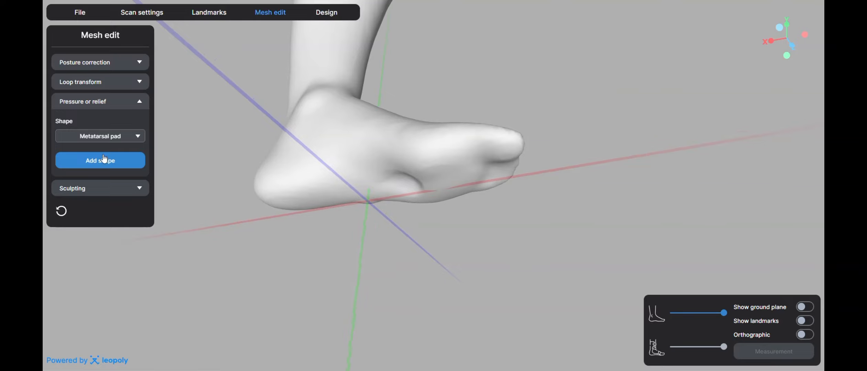
pyautogui.click(97, 189)
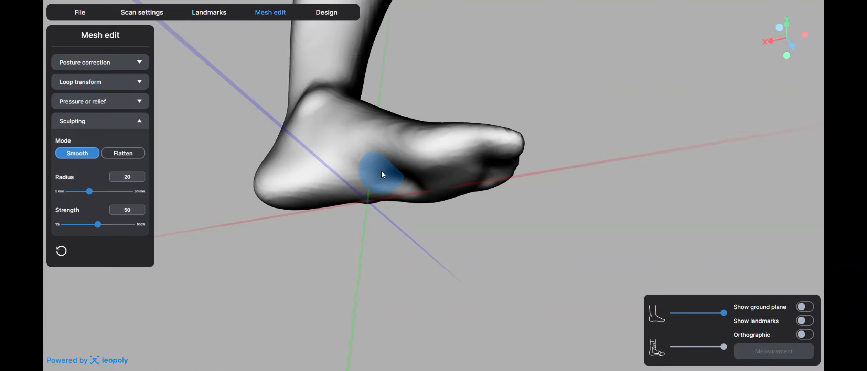
pyautogui.scroll(-3, 359, 142)
pyautogui.moveTo(358, 143); pyautogui.dragTo(675, 163, button='right')
pyautogui.scroll(-2, 450, 223)
pyautogui.scroll(-3, 676, 164)
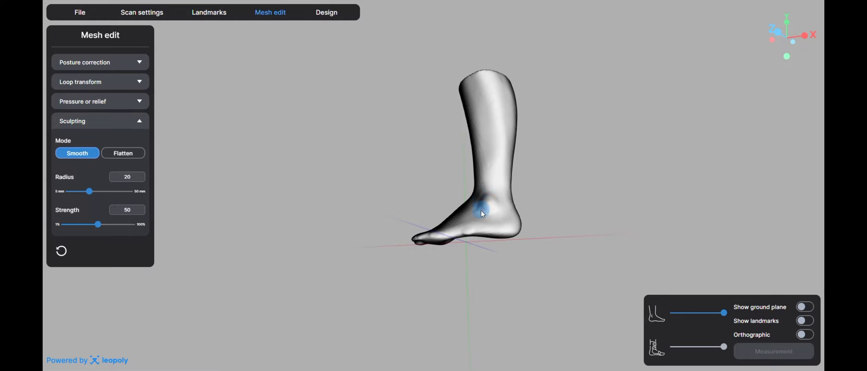
pyautogui.moveTo(478, 208); pyautogui.dragTo(470, 232, button='right')
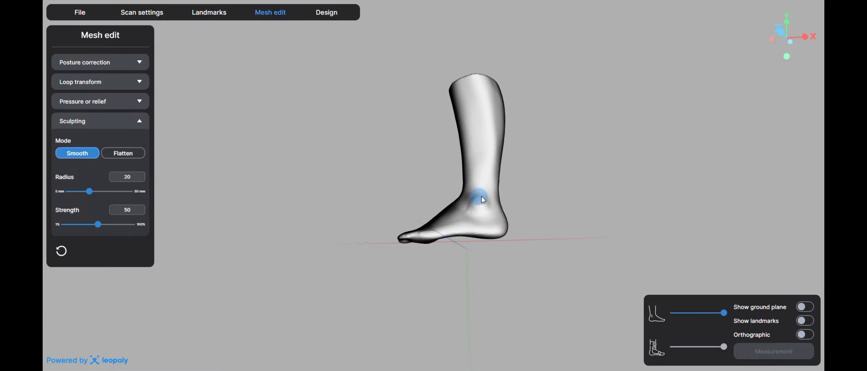
pyautogui.moveTo(481, 194); pyautogui.dragTo(306, 261, button='right')
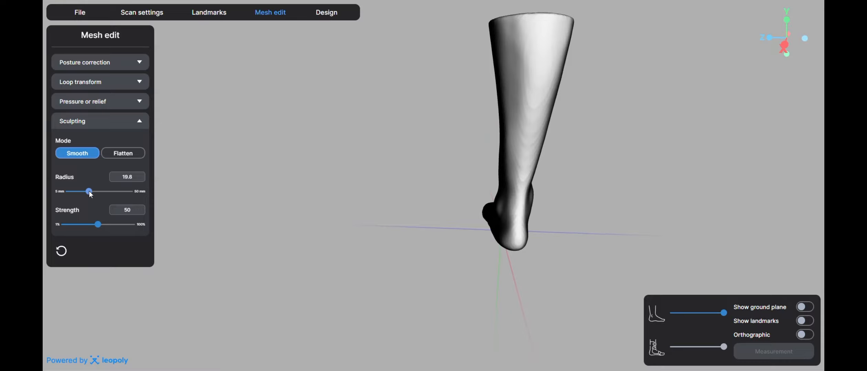
pyautogui.moveTo(512, 216); pyautogui.dragTo(255, 225, button='right')
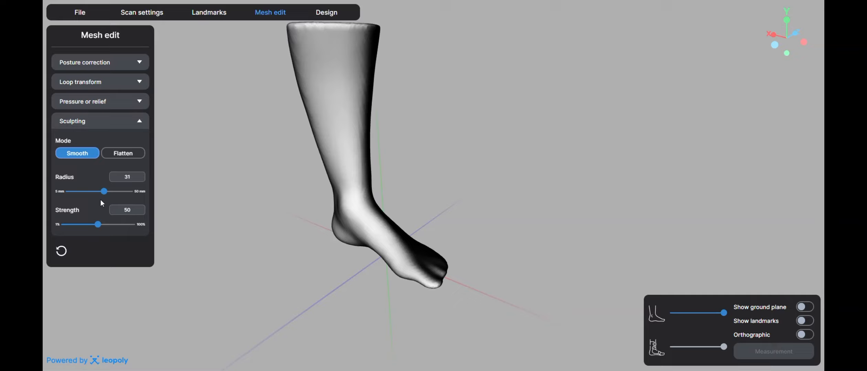
pyautogui.moveTo(323, 164); pyautogui.dragTo(268, 173, button='middle')
pyautogui.moveTo(267, 173); pyautogui.dragTo(295, 162, button='right')
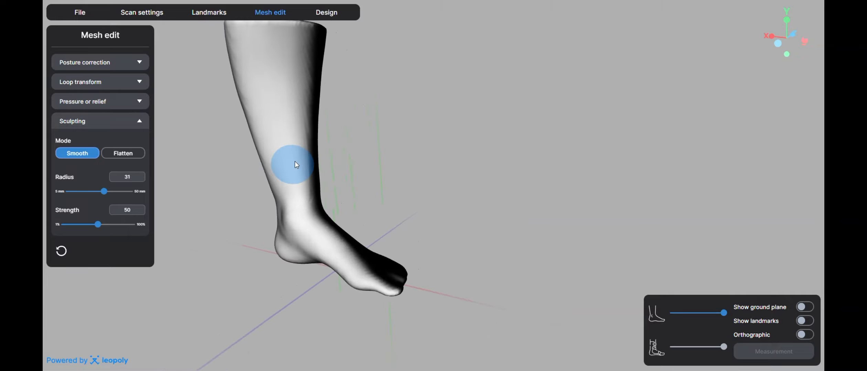
pyautogui.moveTo(313, 143); pyautogui.dragTo(289, 184, button='middle')
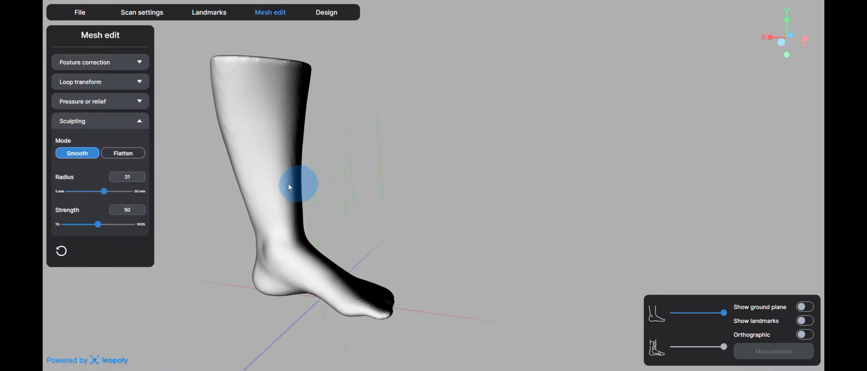
pyautogui.moveTo(288, 184); pyautogui.dragTo(234, 179, button='right')
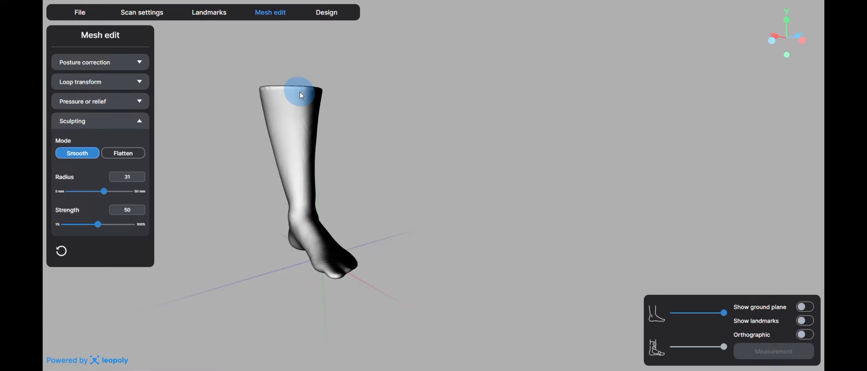
# Switch to the Design stage and open the selection of orthosis designs.
pyautogui.click(328, 13)
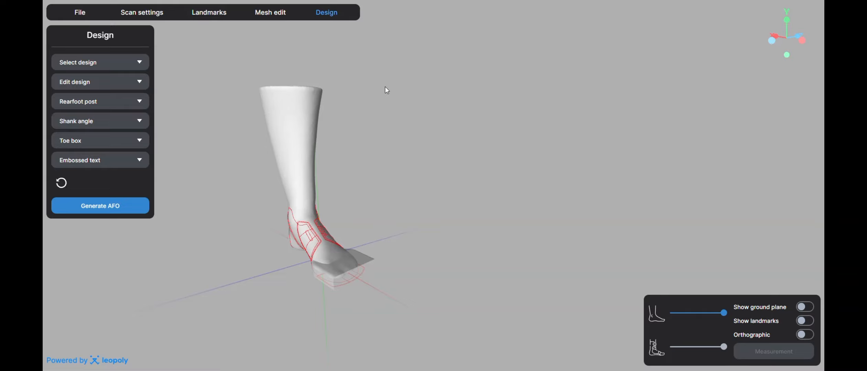
pyautogui.moveTo(299, 201); pyautogui.dragTo(348, 193, button='right')
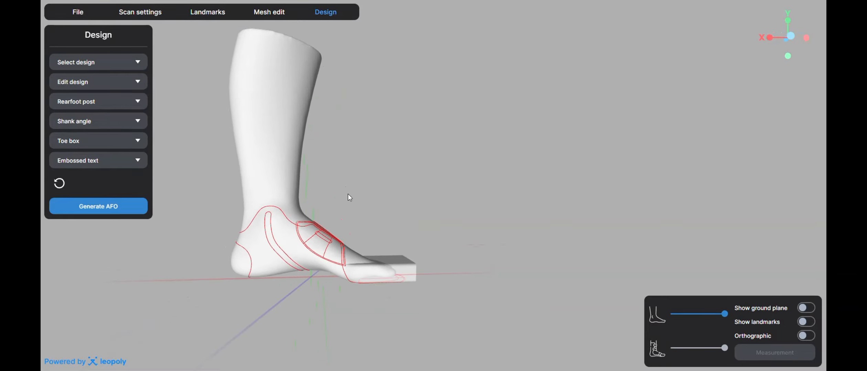
pyautogui.click(126, 63)
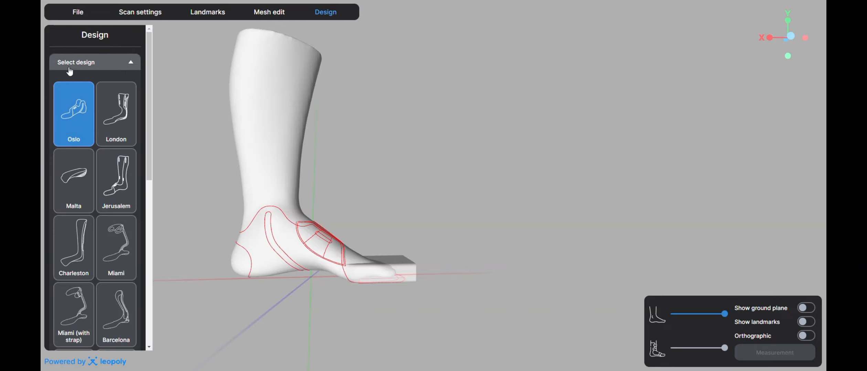
# Try the London and Jerusalem orthosis designs on the leg.
pyautogui.scroll(-1, 99, 86)
pyautogui.click(117, 90)
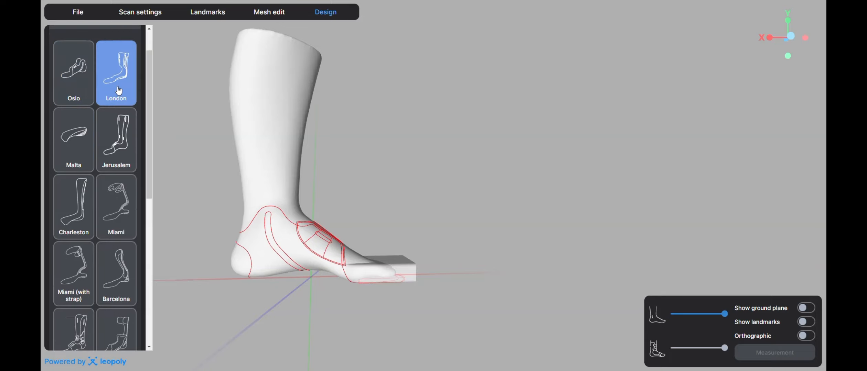
pyautogui.click(92, 135)
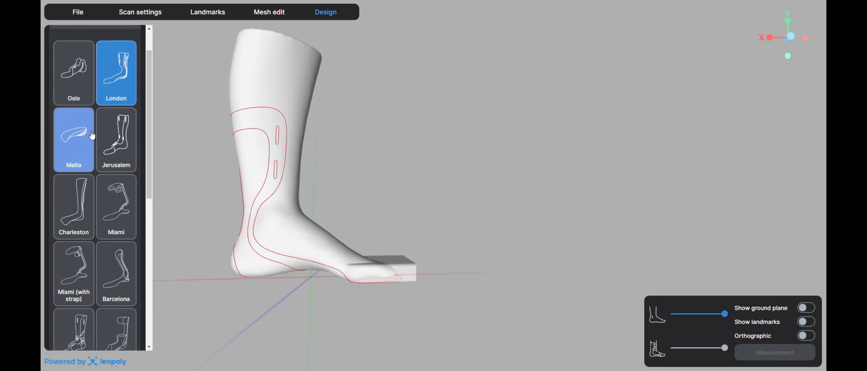
pyautogui.click(109, 141)
# Choose the Dual SMO design and generate the AFO on the foot.
pyautogui.scroll(-4, 97, 137)
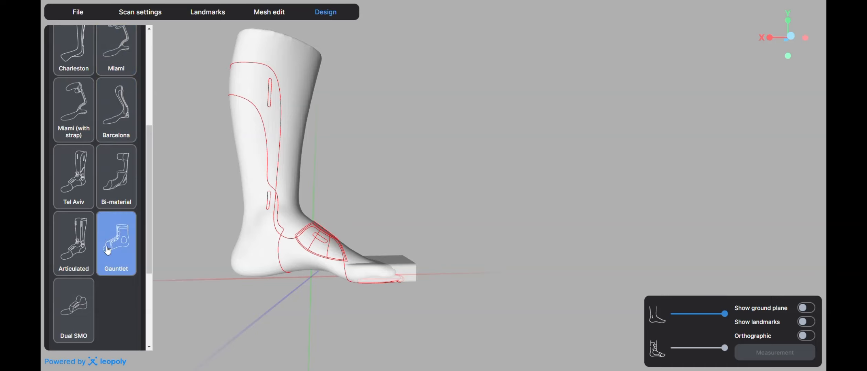
pyautogui.click(79, 319)
pyautogui.scroll(-4, 265, 210)
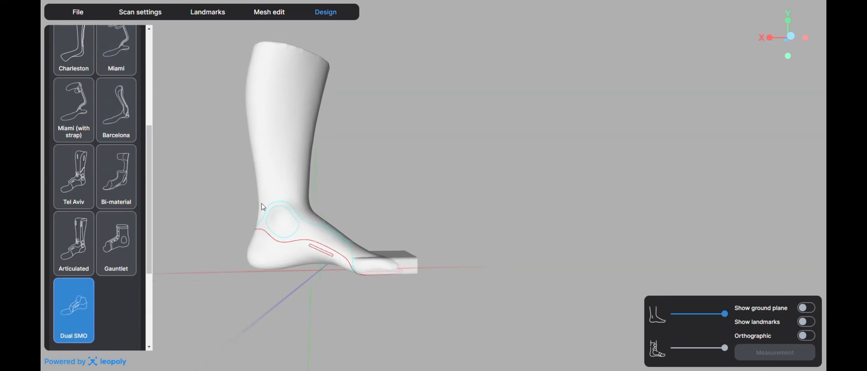
pyautogui.moveTo(268, 208); pyautogui.dragTo(119, 203)
pyautogui.moveTo(320, 198); pyautogui.dragTo(254, 193, button='right')
pyautogui.scroll(-4, 120, 206)
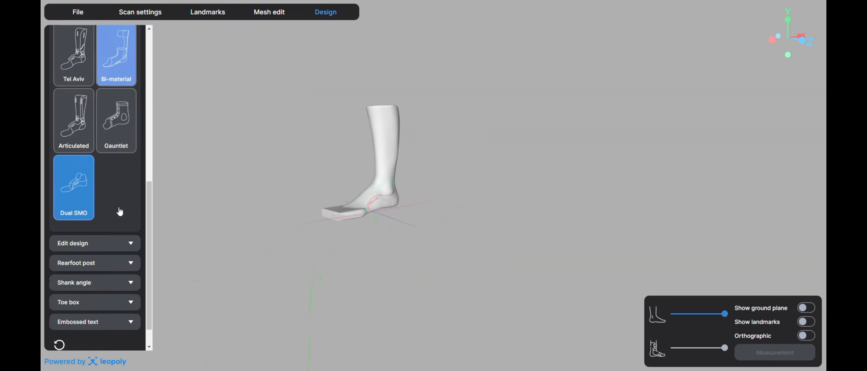
pyautogui.click(97, 336)
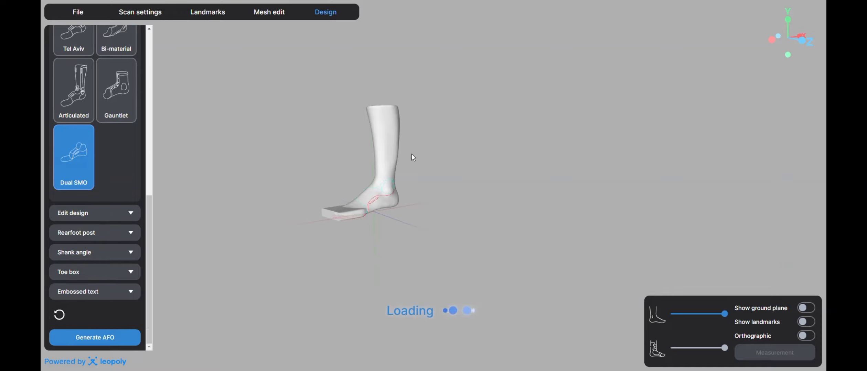
pyautogui.scroll(5, 400, 202)
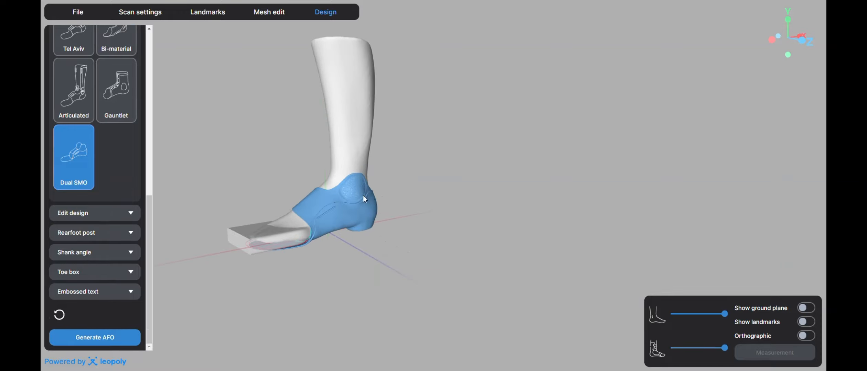
pyautogui.moveTo(363, 195); pyautogui.dragTo(329, 193)
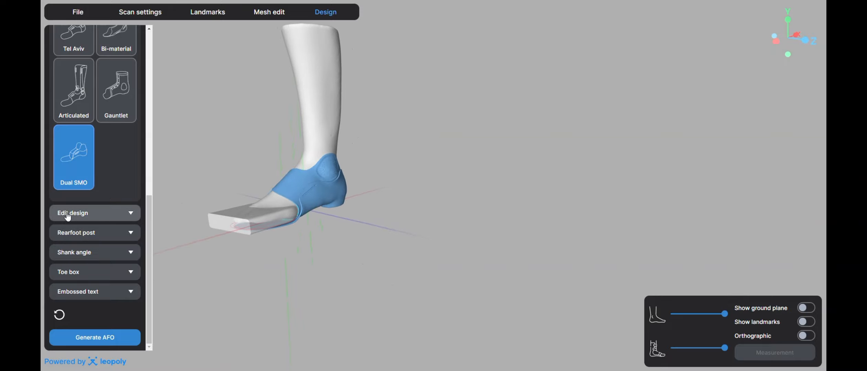
# Open the Dual SMO for editing and compare the outlines of its outer and inner layers.
pyautogui.scroll(5, 69, 215)
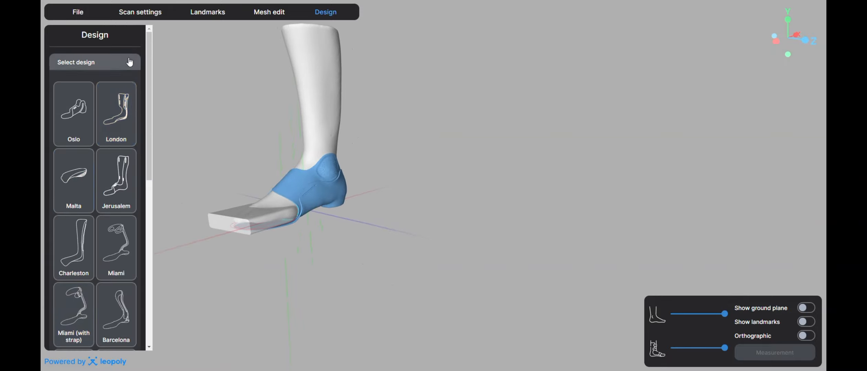
pyautogui.click(75, 62)
pyautogui.click(72, 84)
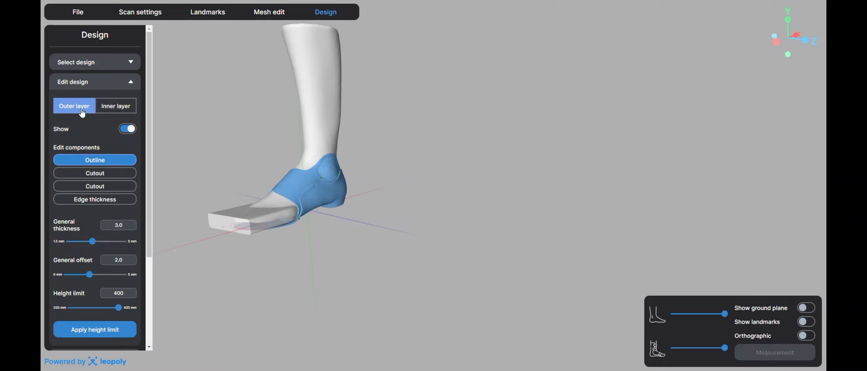
pyautogui.scroll(3, 303, 190)
pyautogui.moveTo(273, 196); pyautogui.dragTo(303, 172)
pyautogui.click(115, 106)
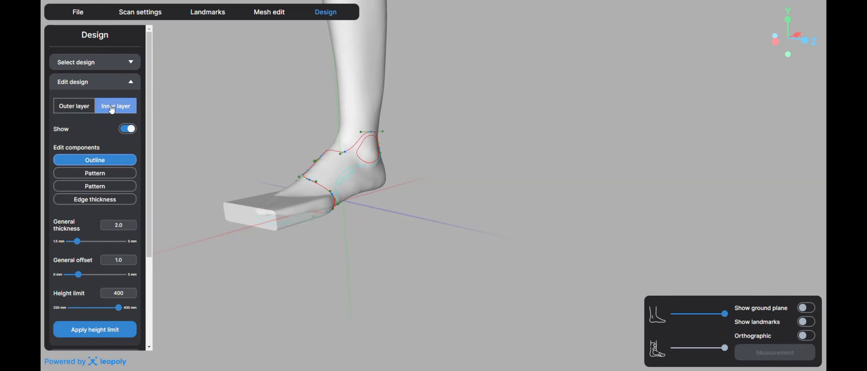
pyautogui.click(72, 108)
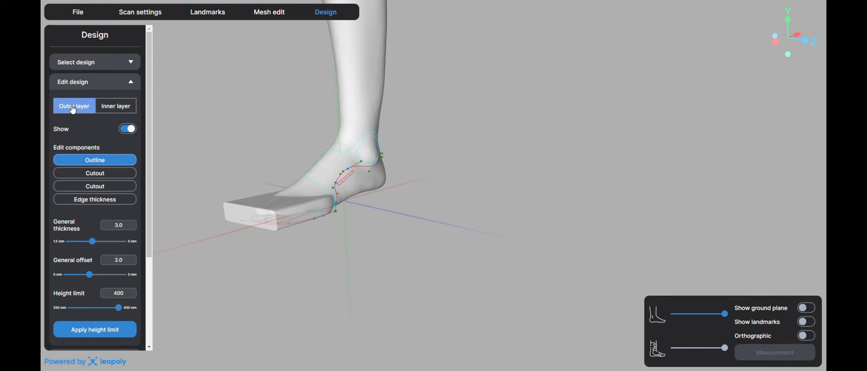
# Hide and show the outer layer, and do the same with the inner layer, to tell their outlines apart.
pyautogui.moveTo(333, 182); pyautogui.dragTo(277, 175)
pyautogui.click(128, 129)
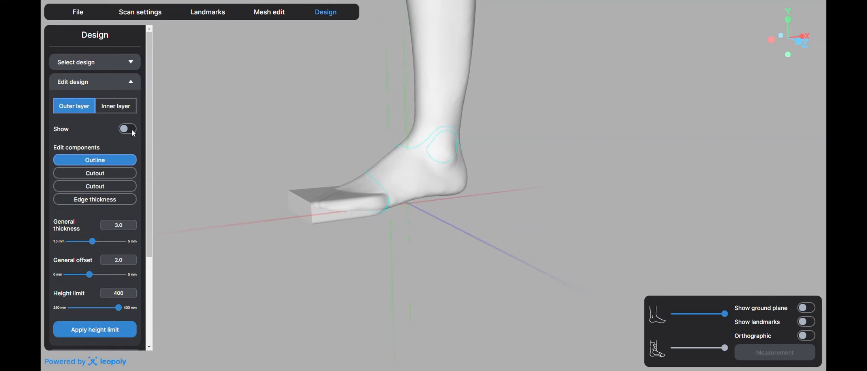
pyautogui.click(115, 106)
pyautogui.click(128, 129)
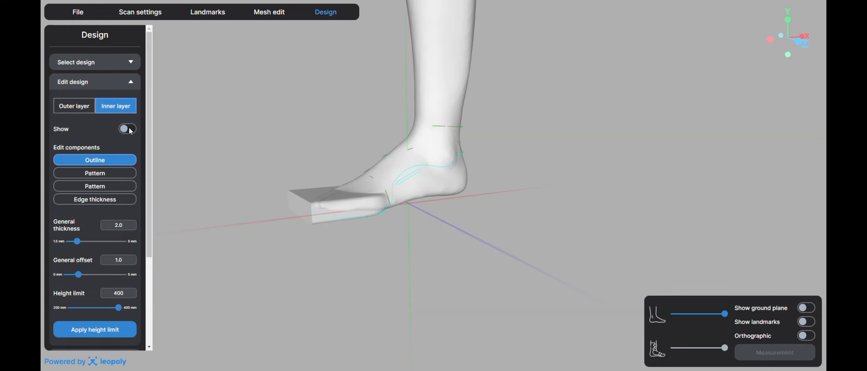
pyautogui.click(127, 129)
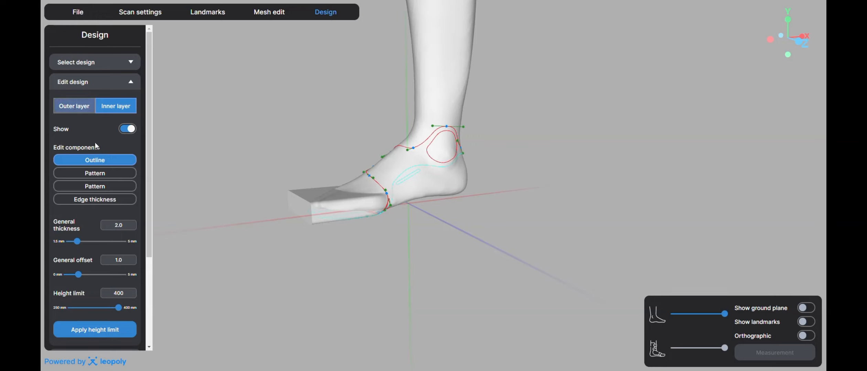
# Examine the inner layer's ankle pattern area and its edge thickness region near the toes.
pyautogui.moveTo(281, 175); pyautogui.dragTo(374, 186)
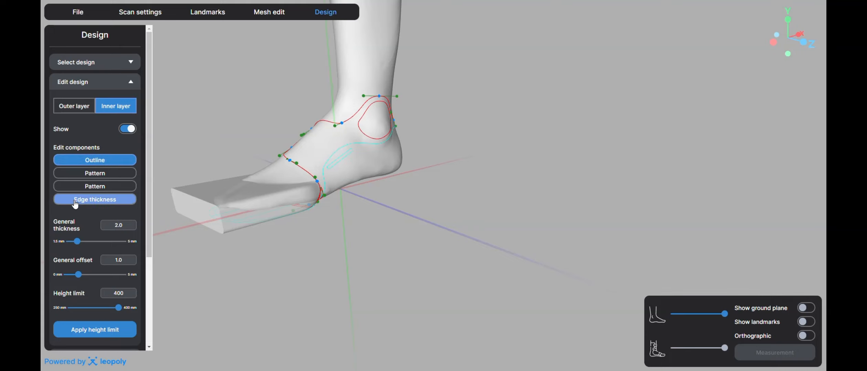
pyautogui.click(101, 176)
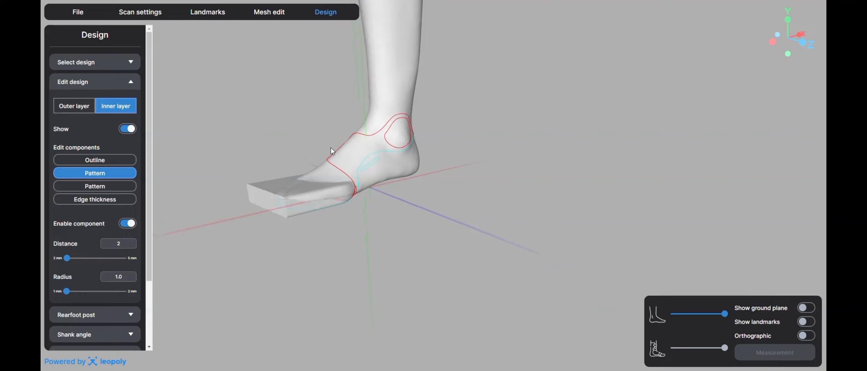
pyautogui.moveTo(331, 148); pyautogui.dragTo(355, 211)
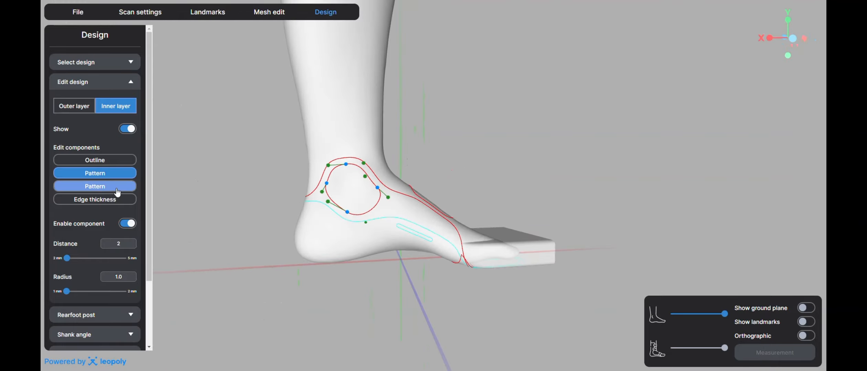
pyautogui.click(115, 199)
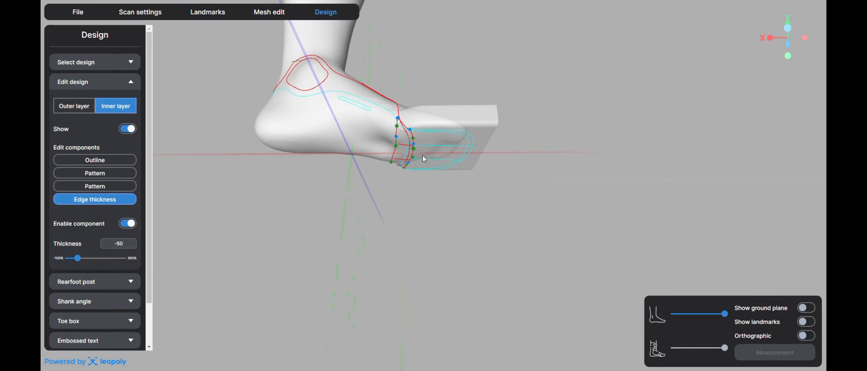
pyautogui.scroll(-5, 354, 117)
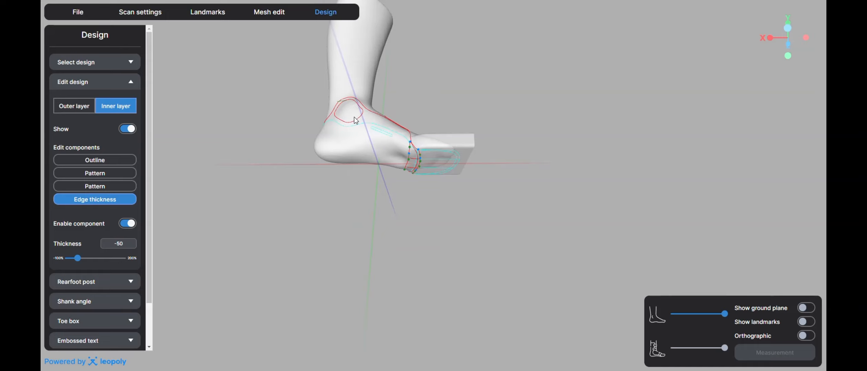
# Select the inner layer's ankle pattern and switch the component off and back on to identify its area.
pyautogui.moveTo(354, 117)
pyautogui.mouseDown()
pyautogui.moveTo(352, 152)
pyautogui.moveTo(351, 111)
pyautogui.mouseUp()
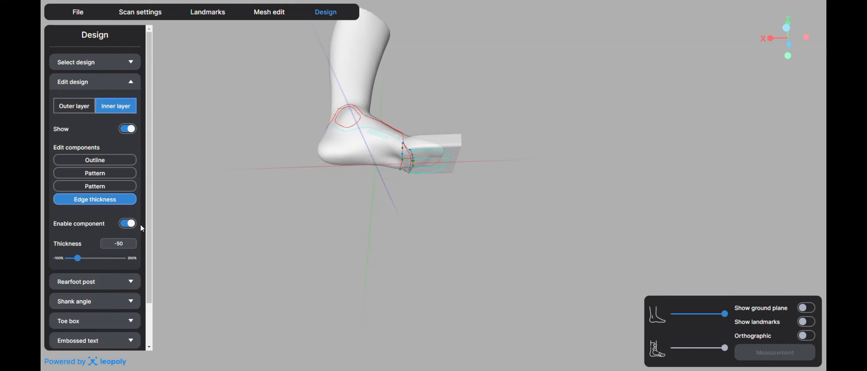
pyautogui.click(103, 177)
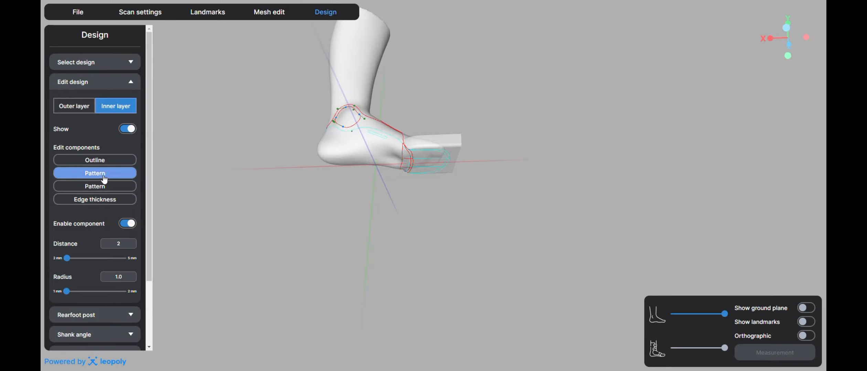
pyautogui.click(133, 226)
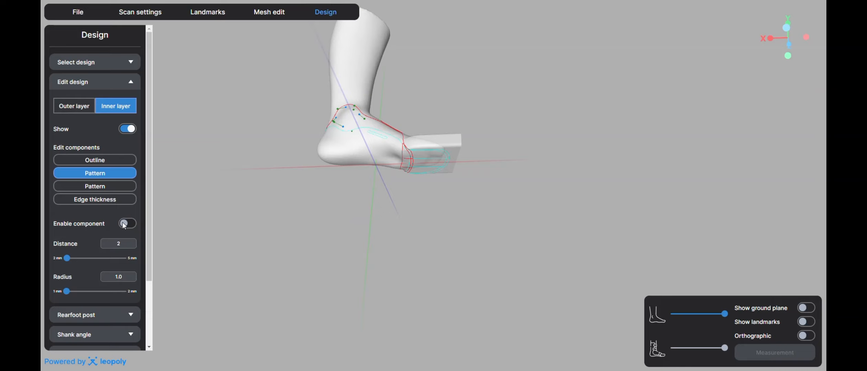
pyautogui.click(121, 225)
# Generate the AFO with the ankle pattern enabled and inspect the perforations at the ankle.
pyautogui.scroll(5, 338, 100)
pyautogui.moveTo(338, 100); pyautogui.dragTo(355, 153, button='middle')
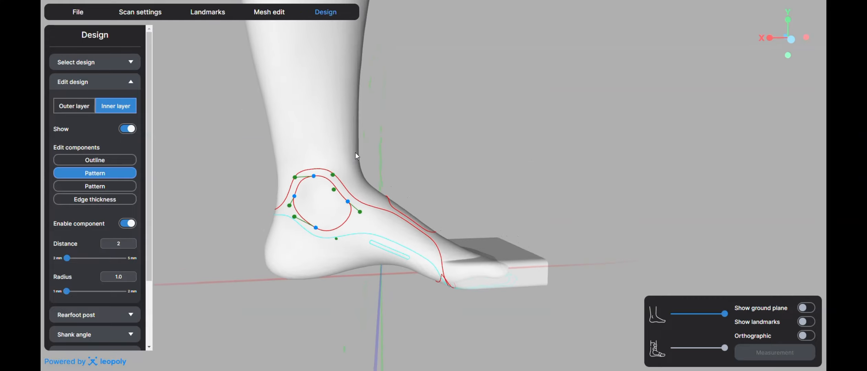
pyautogui.scroll(3, 356, 153)
pyautogui.scroll(-3, 331, 180)
pyautogui.scroll(-2, 128, 189)
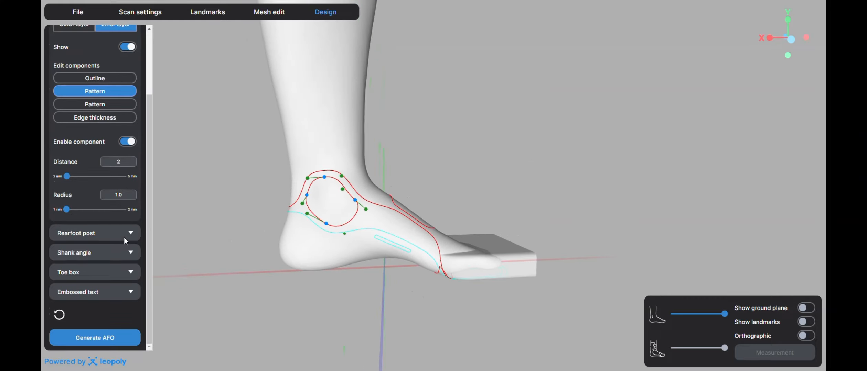
pyautogui.click(108, 335)
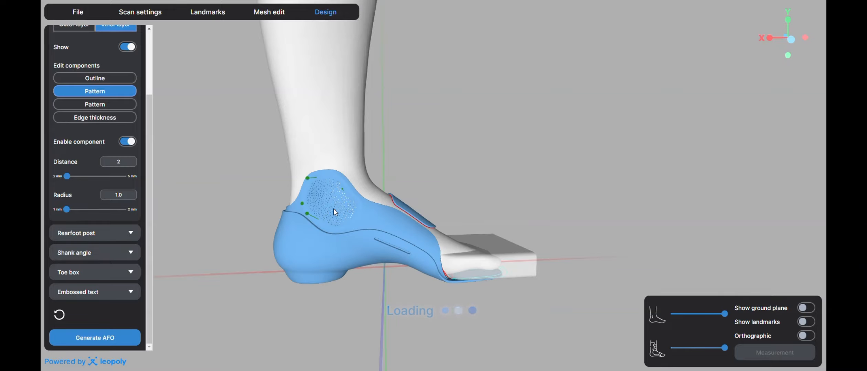
pyautogui.scroll(5, 333, 208)
pyautogui.scroll(-3, 315, 215)
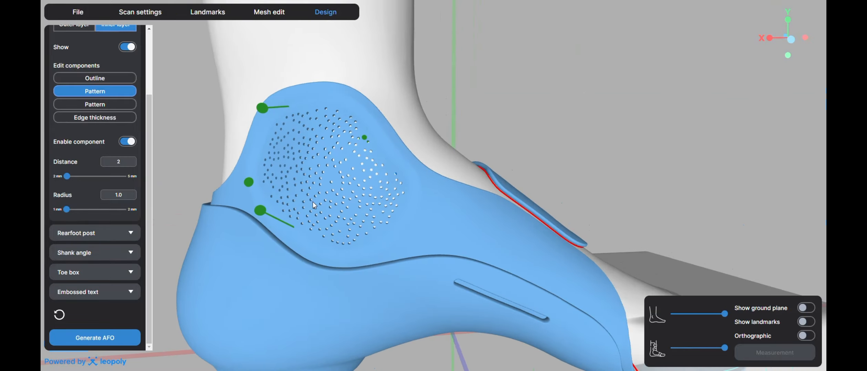
# Set the ankle pattern's distance to 3.4 and radius to 1.7, and regenerate the AFO.
pyautogui.click(90, 176)
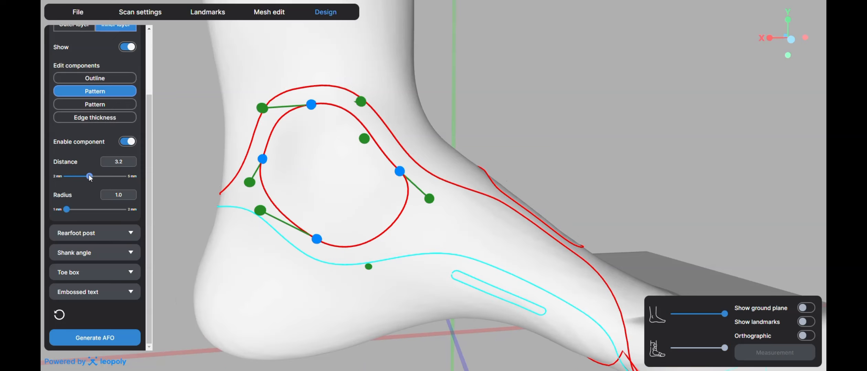
pyautogui.moveTo(78, 209); pyautogui.dragTo(106, 210)
pyautogui.click(108, 338)
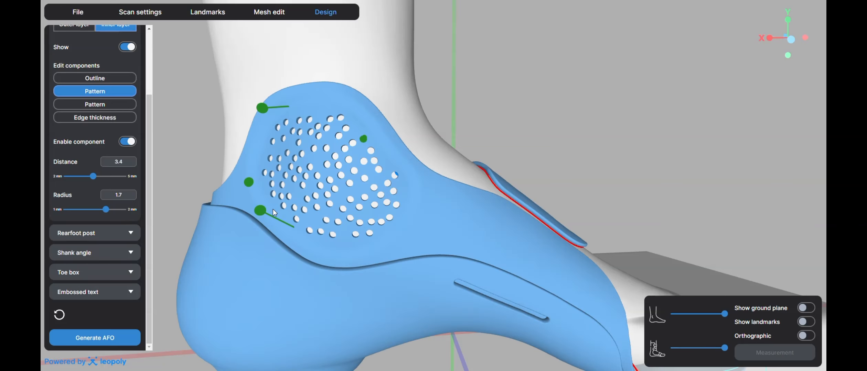
# Disable the inner layer's ankle pattern and regenerate the AFO without perforations.
pyautogui.click(128, 141)
pyautogui.click(96, 340)
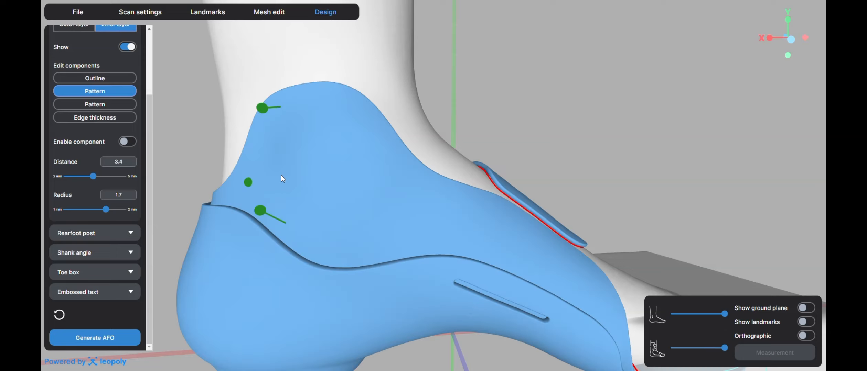
pyautogui.scroll(-5, 282, 179)
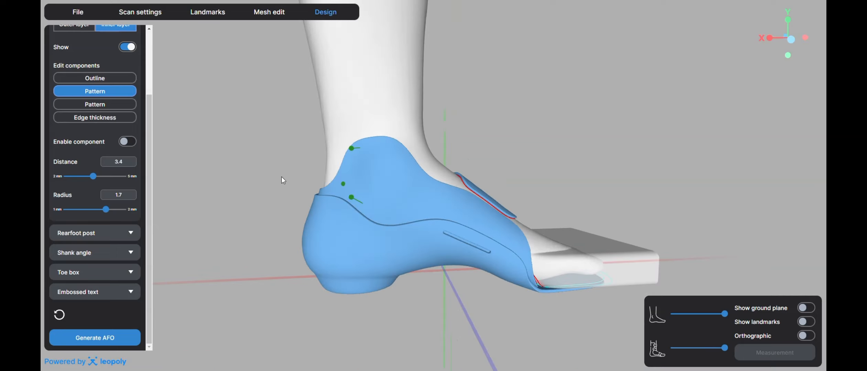
# Disable the rearfoot post and regenerate the AFO.
pyautogui.click(114, 234)
pyautogui.moveTo(342, 259); pyautogui.dragTo(320, 236)
pyautogui.click(134, 123)
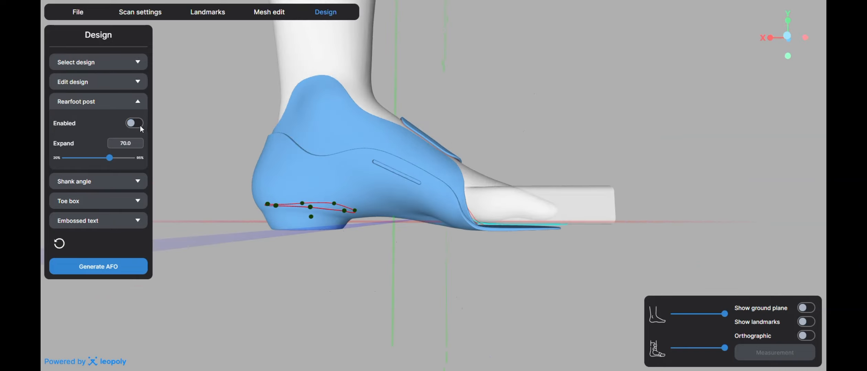
pyautogui.click(108, 272)
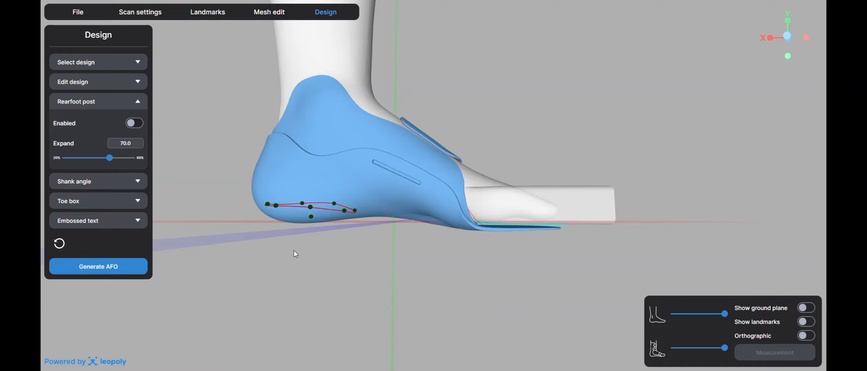
# Reshape the rearfoot post outline under the heel by moving its control points.
pyautogui.moveTo(202, 194); pyautogui.dragTo(591, 111)
pyautogui.moveTo(370, 144); pyautogui.dragTo(394, 107)
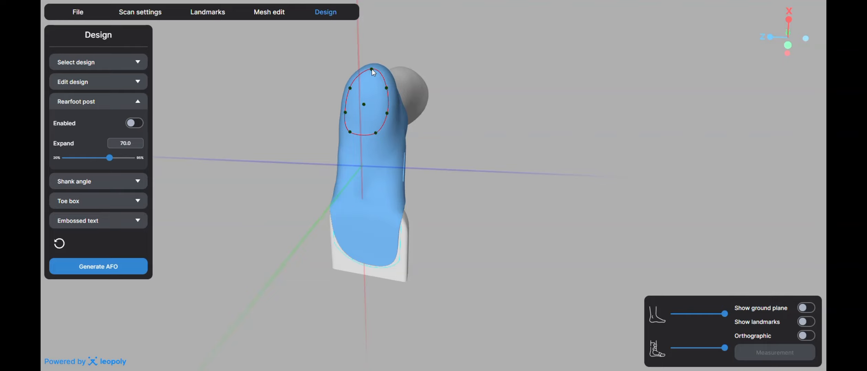
pyautogui.moveTo(371, 73); pyautogui.dragTo(389, 86)
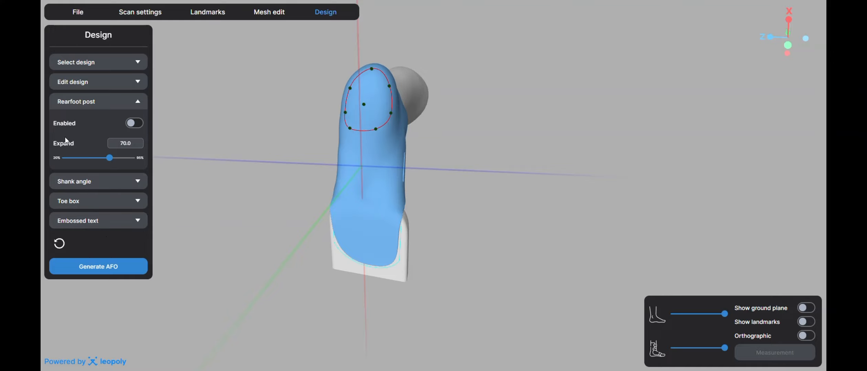
pyautogui.moveTo(351, 130); pyautogui.dragTo(367, 269)
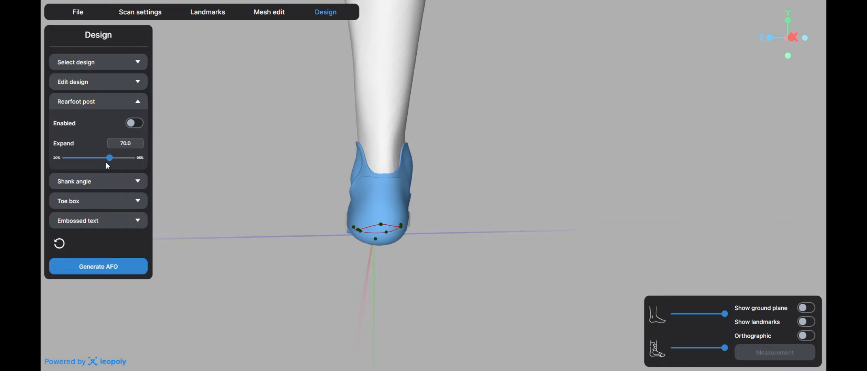
# Set the rearfoot post's expansion to 87.9, enable the post and regenerate the AFO.
pyautogui.moveTo(110, 158); pyautogui.dragTo(120, 158)
pyautogui.click(106, 271)
pyautogui.click(140, 128)
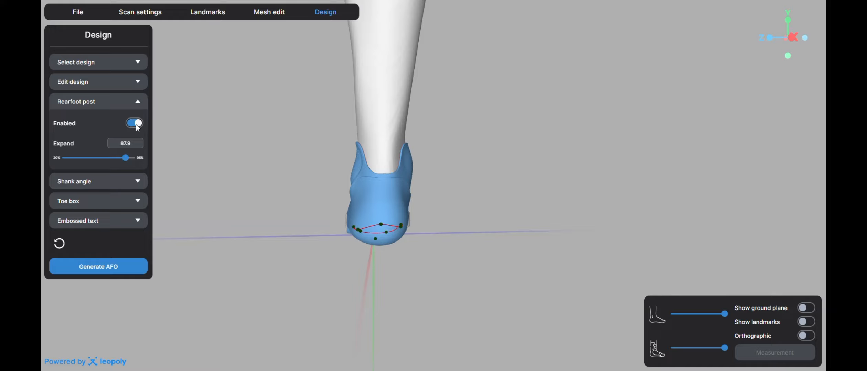
pyautogui.click(111, 270)
pyautogui.moveTo(387, 258); pyautogui.dragTo(358, 235, button='middle')
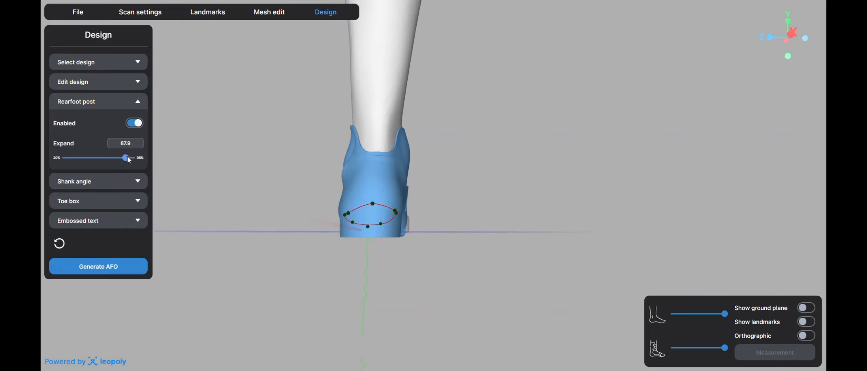
# Reduce the rearfoot post's expansion to 46.9, regenerate the AFO and check the heel from the side.
pyautogui.moveTo(125, 158); pyautogui.dragTo(89, 158)
pyautogui.click(95, 270)
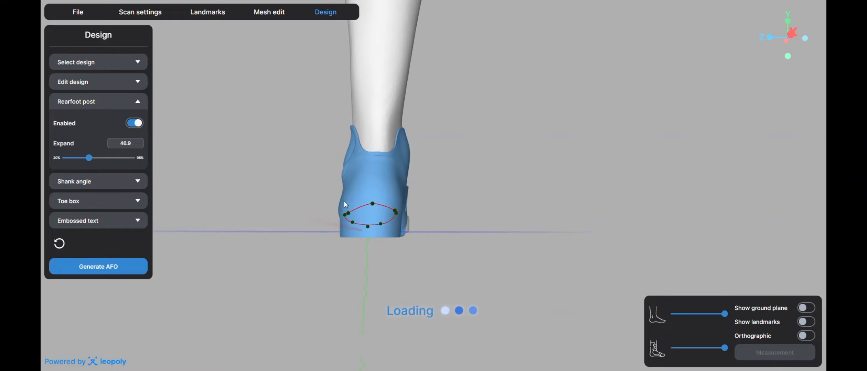
pyautogui.moveTo(387, 265); pyautogui.dragTo(218, 267, button='middle')
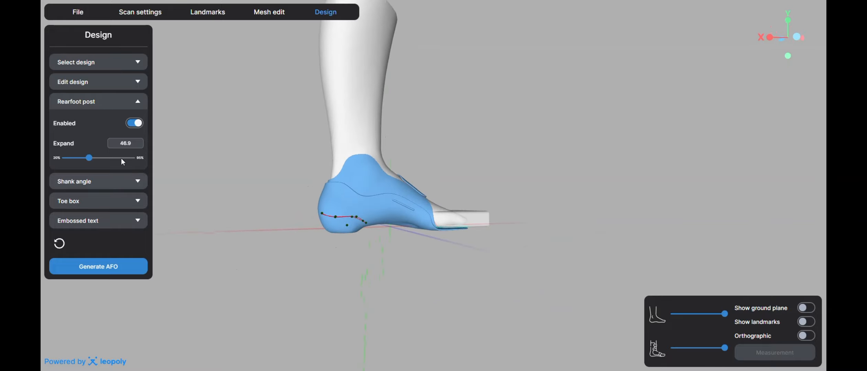
# Look over the shank angle settings for angle, smoothing and vertical offset.
pyautogui.click(114, 104)
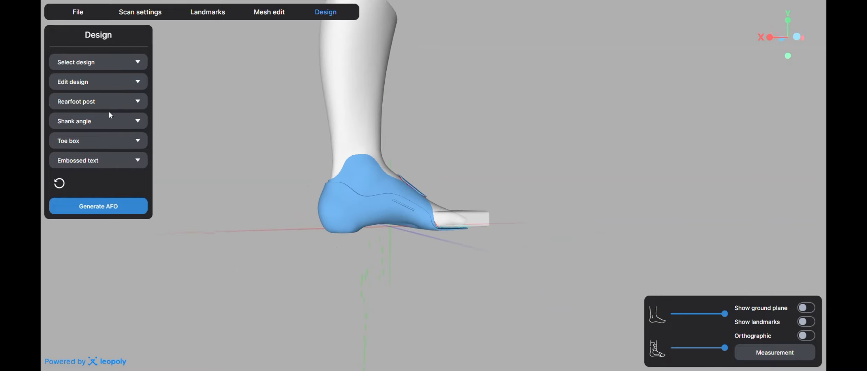
pyautogui.click(114, 124)
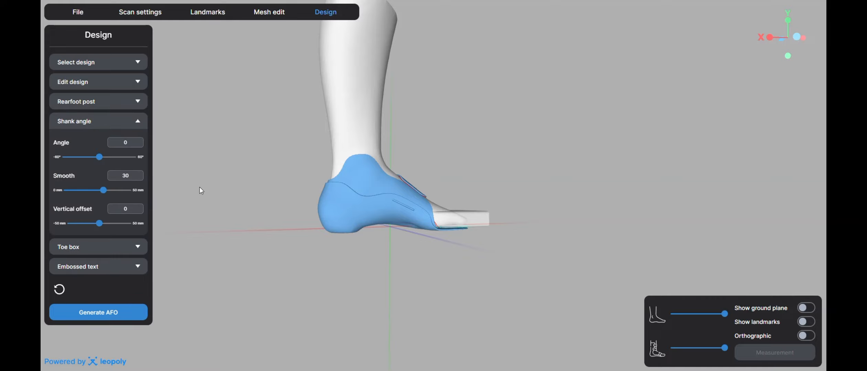
pyautogui.click(119, 124)
# Open the toe box settings and hide and show the toe box around the toes.
pyautogui.click(121, 142)
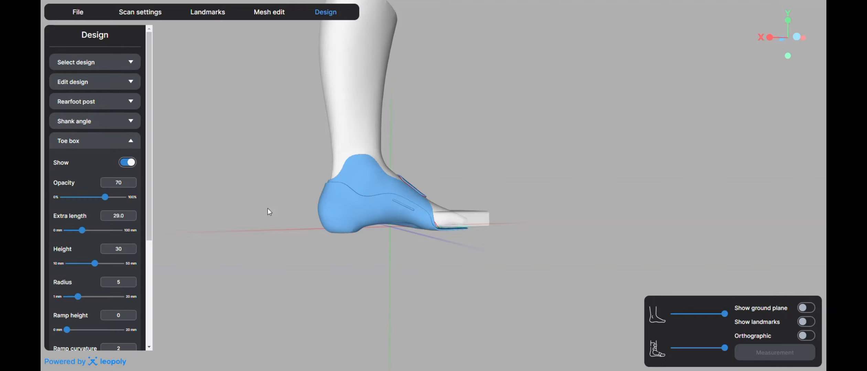
pyautogui.click(132, 164)
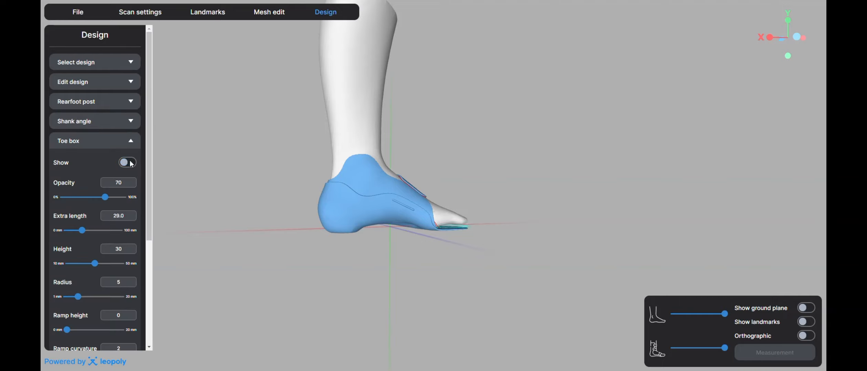
pyautogui.click(132, 164)
pyautogui.moveTo(403, 246); pyautogui.dragTo(442, 242)
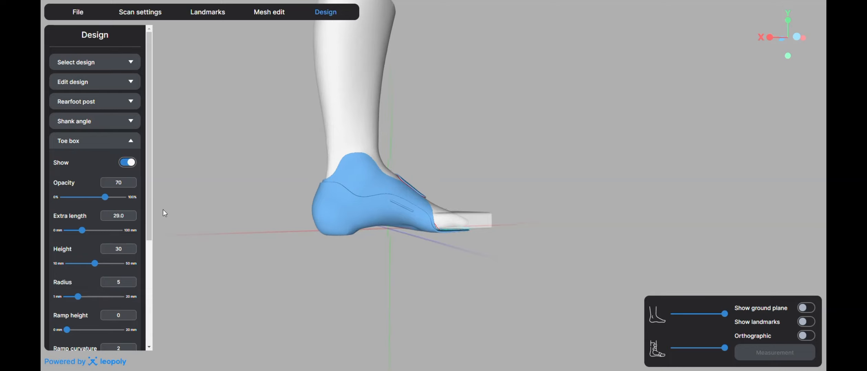
# Set the toe box's opacity to 69.8, extra length to 31.9 mm and height to 37.6 mm.
pyautogui.moveTo(105, 197)
pyautogui.mouseDown()
pyautogui.moveTo(137, 196)
pyautogui.moveTo(107, 201)
pyautogui.mouseUp()
pyautogui.moveTo(83, 230)
pyautogui.mouseDown()
pyautogui.moveTo(100, 231)
pyautogui.moveTo(86, 233)
pyautogui.mouseUp()
pyautogui.moveTo(397, 202); pyautogui.dragTo(318, 208)
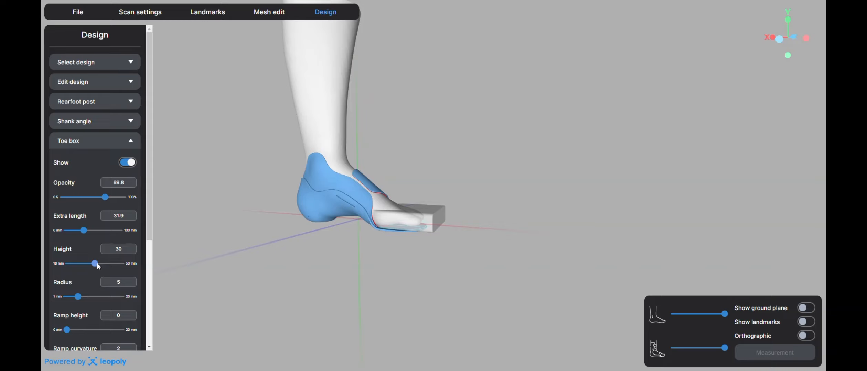
pyautogui.moveTo(97, 263)
pyautogui.mouseDown()
pyautogui.moveTo(116, 264)
pyautogui.moveTo(104, 263)
pyautogui.mouseUp()
# Set the toe box's radius to 14.2 mm and check its rounded edges from the front and side.
pyautogui.moveTo(385, 249); pyautogui.dragTo(262, 234)
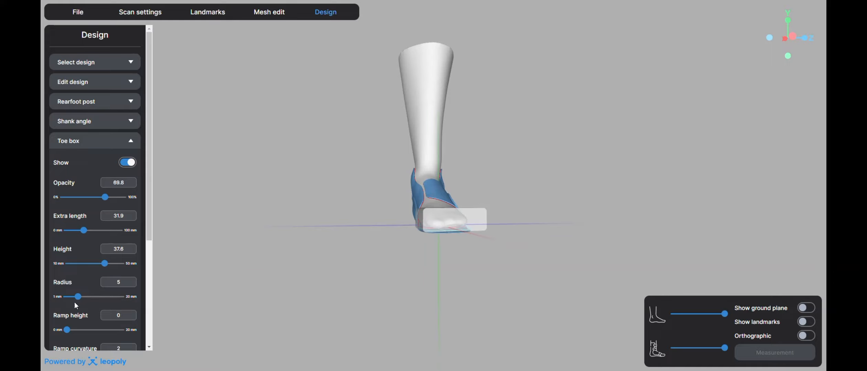
pyautogui.moveTo(75, 303); pyautogui.dragTo(105, 302)
pyautogui.scroll(5, 374, 236)
pyautogui.moveTo(377, 234); pyautogui.dragTo(546, 228)
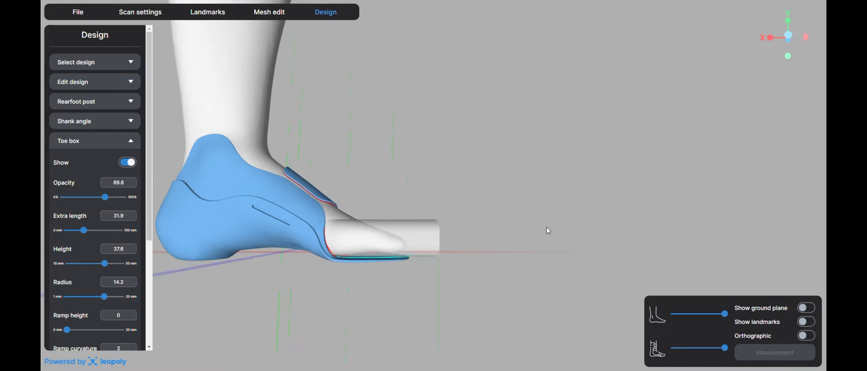
# Set the toe box's ramp height to 20 mm and ramp curvature to 2.4.
pyautogui.scroll(-1, 76, 310)
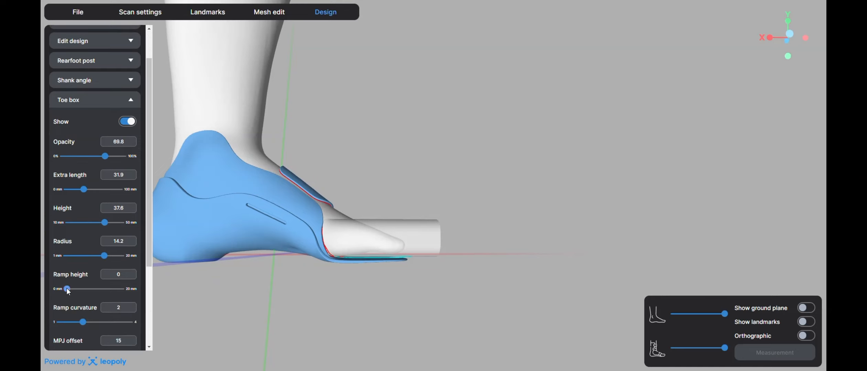
pyautogui.moveTo(67, 290); pyautogui.dragTo(119, 290)
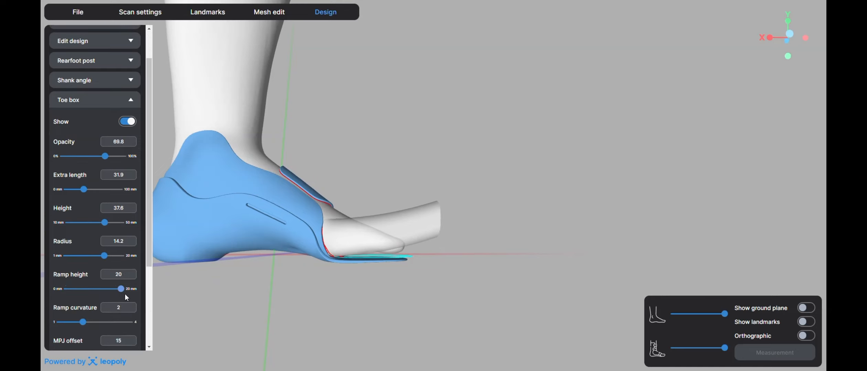
pyautogui.moveTo(83, 323)
pyautogui.mouseDown()
pyautogui.moveTo(143, 321)
pyautogui.moveTo(92, 323)
pyautogui.mouseUp()
pyautogui.scroll(-3, 86, 295)
pyautogui.scroll(-3, 374, 223)
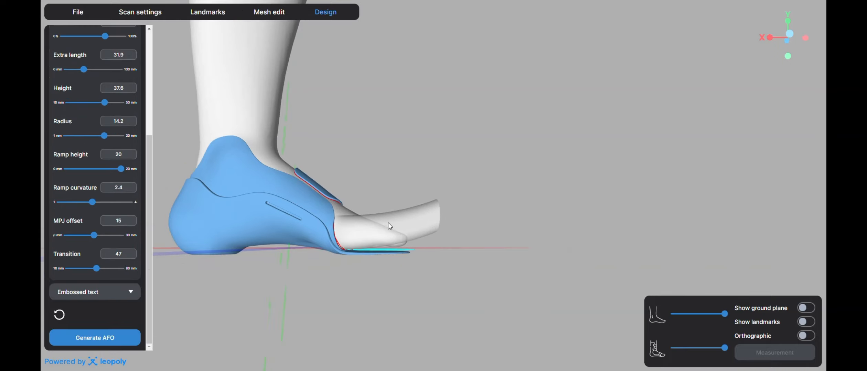
# Make the AFO fully transparent to expose the outlines under the toes, and increase the toe box's MPJ offset and transition.
pyautogui.moveTo(389, 223); pyautogui.dragTo(200, 164)
pyautogui.moveTo(444, 251); pyautogui.dragTo(450, 128)
pyautogui.moveTo(535, 298); pyautogui.dragTo(424, 200, button='right')
pyautogui.moveTo(724, 348); pyautogui.dragTo(605, 354)
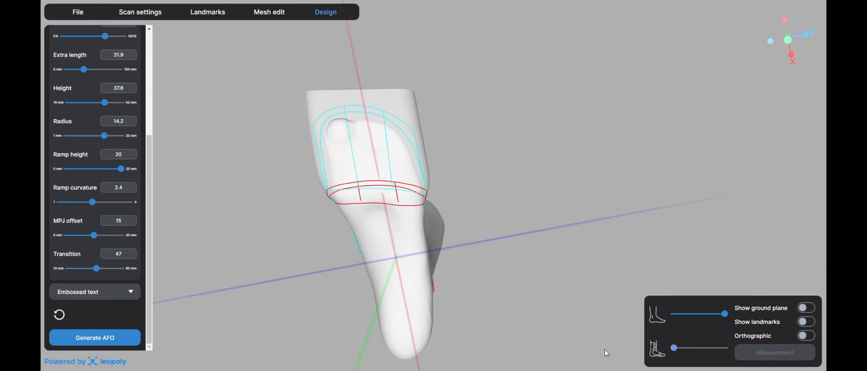
pyautogui.moveTo(458, 296); pyautogui.dragTo(410, 215)
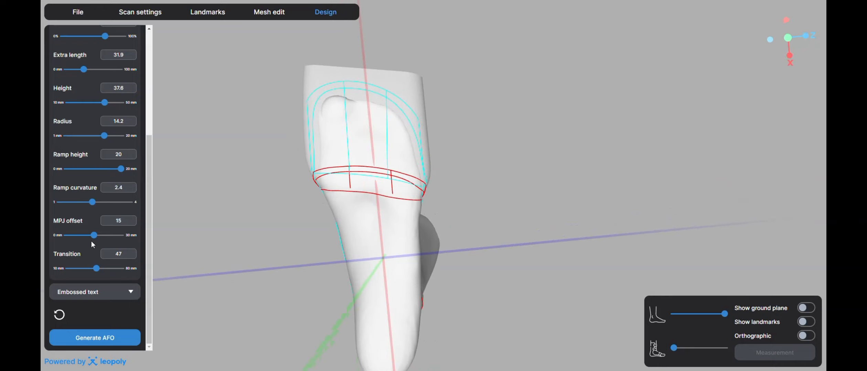
pyautogui.moveTo(94, 235)
pyautogui.mouseDown()
pyautogui.moveTo(139, 233)
pyautogui.moveTo(70, 231)
pyautogui.moveTo(140, 238)
pyautogui.moveTo(69, 241)
pyautogui.moveTo(98, 246)
pyautogui.mouseUp()
pyautogui.moveTo(100, 271); pyautogui.dragTo(135, 272)
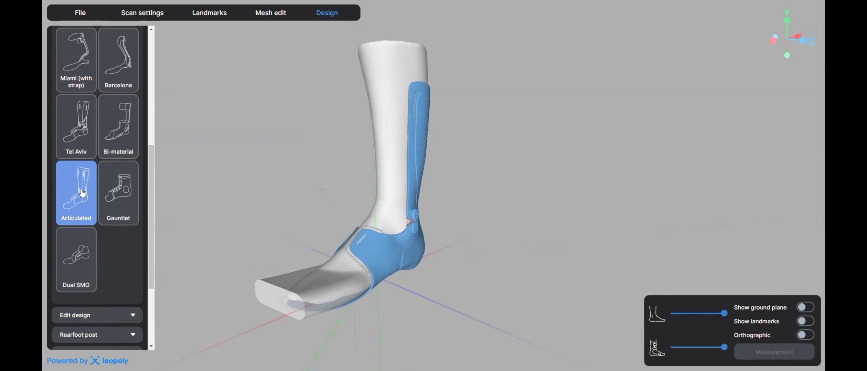
# Review the Articulated design's outer-layer components and thickness settings, and examine its outline from behind.
pyautogui.scroll(-4, 82, 193)
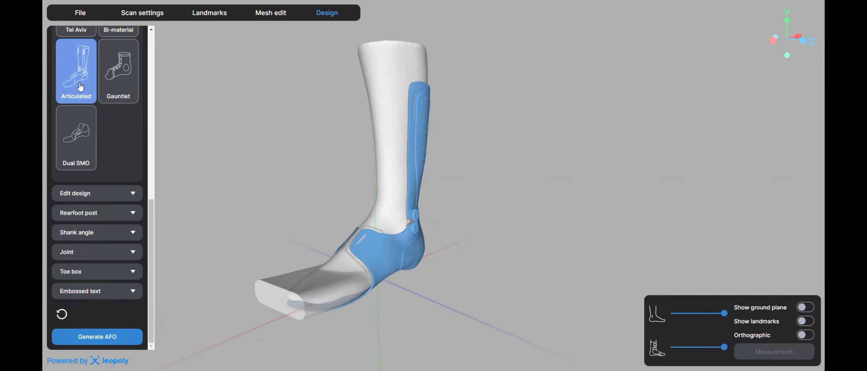
pyautogui.scroll(9, 102, 137)
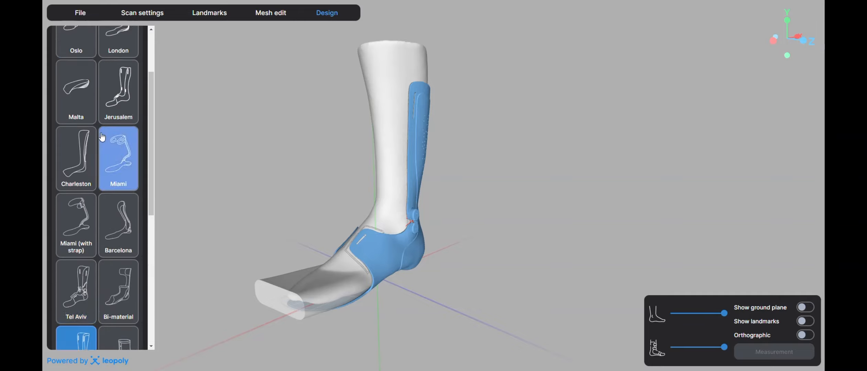
pyautogui.scroll(4, 102, 138)
pyautogui.click(120, 66)
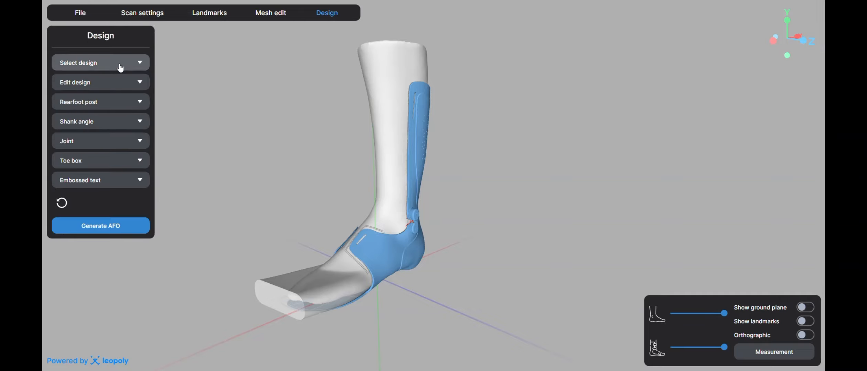
pyautogui.click(91, 83)
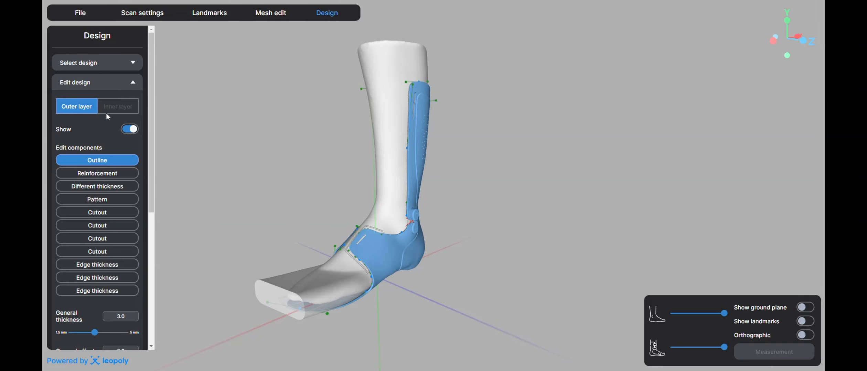
pyautogui.scroll(-3, 120, 99)
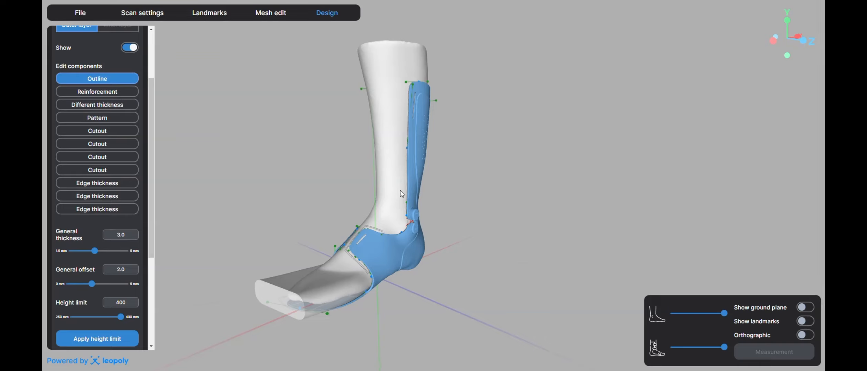
pyautogui.moveTo(400, 190); pyautogui.dragTo(150, 145)
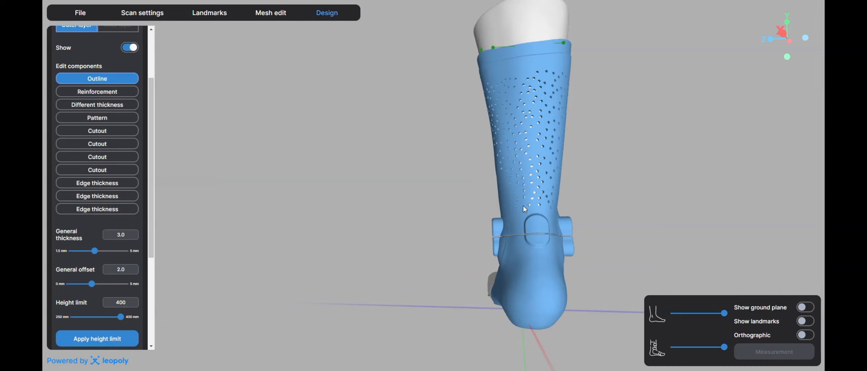
pyautogui.moveTo(524, 208); pyautogui.dragTo(337, 203)
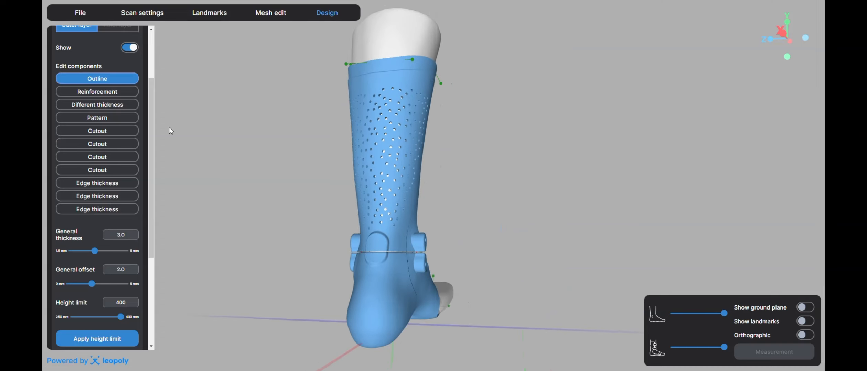
# Examine the Articulated design's different-thickness area, perforation pattern and first strap cutout on the lower-leg section, along with their settings.
pyautogui.click(121, 105)
pyautogui.moveTo(411, 204); pyautogui.dragTo(299, 211)
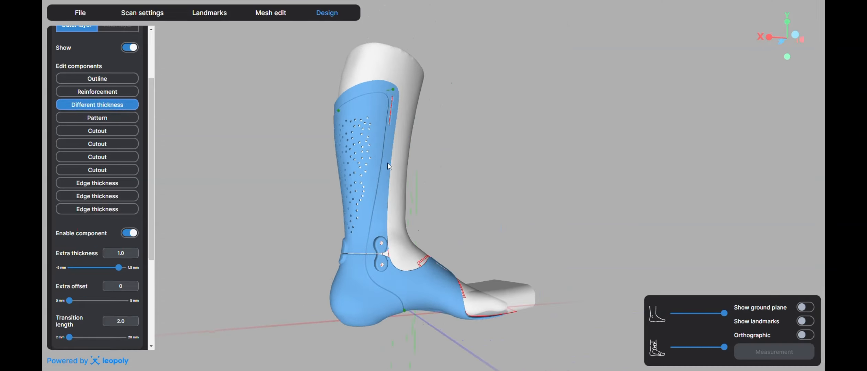
pyautogui.click(107, 119)
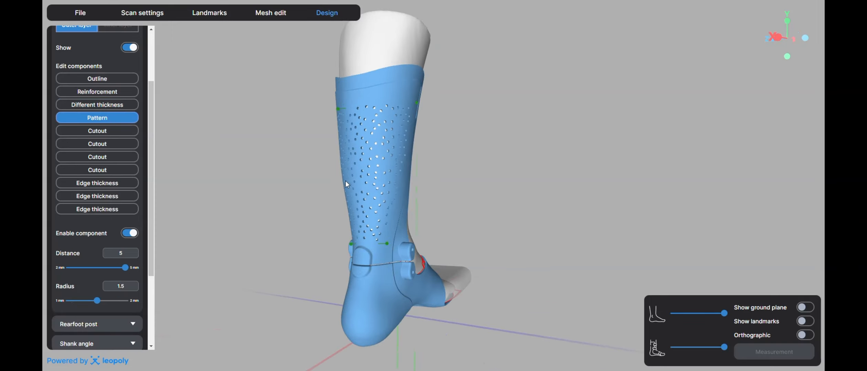
pyautogui.click(103, 132)
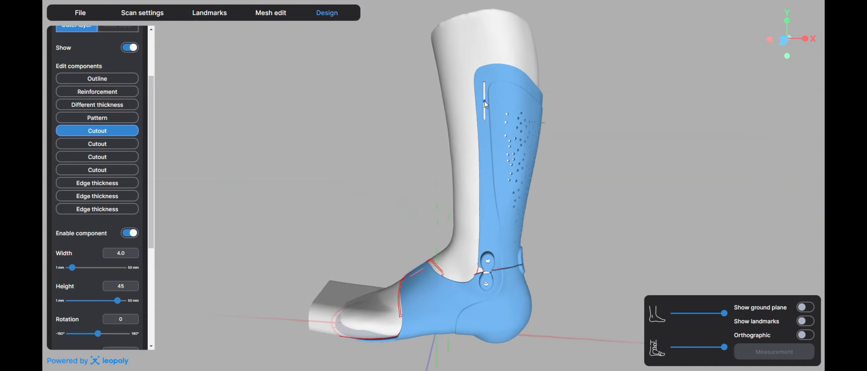
# Examine the three edge thickness components around the instep opening and forefoot, including the sole and side of the brace.
pyautogui.click(126, 186)
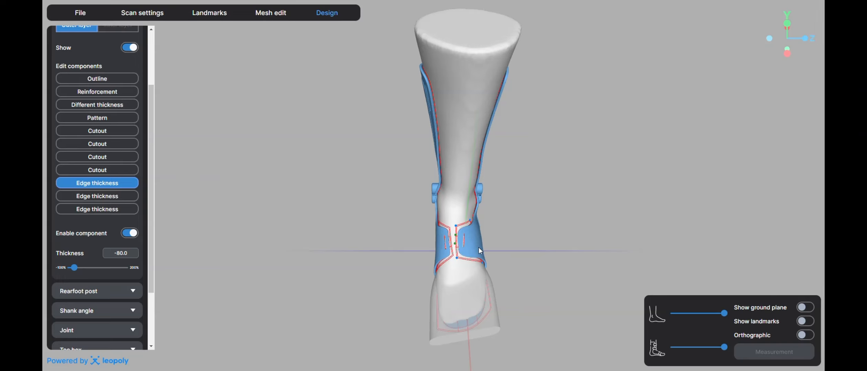
pyautogui.click(99, 197)
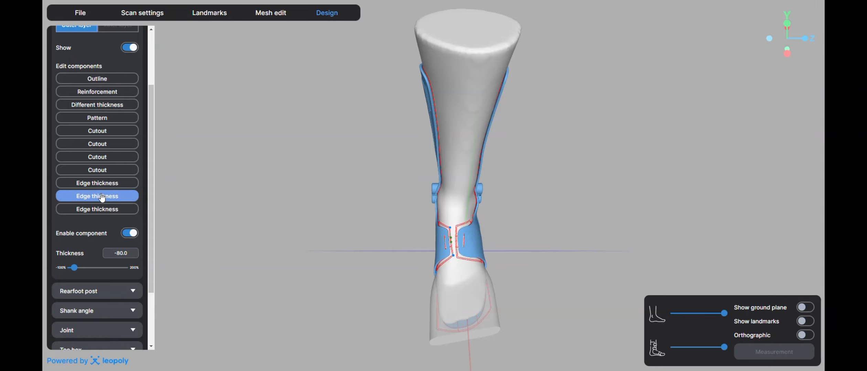
pyautogui.click(116, 213)
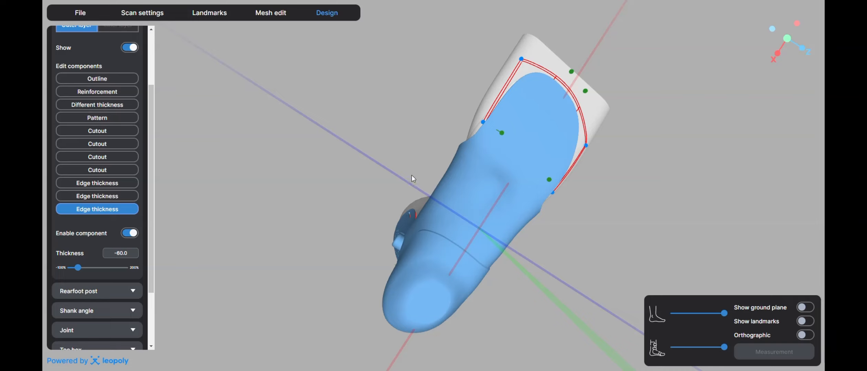
pyautogui.moveTo(412, 178); pyautogui.dragTo(440, 244)
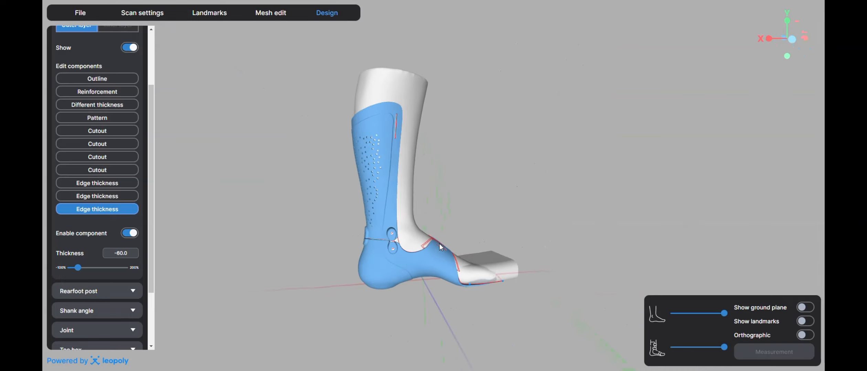
pyautogui.moveTo(401, 159); pyautogui.dragTo(204, 180)
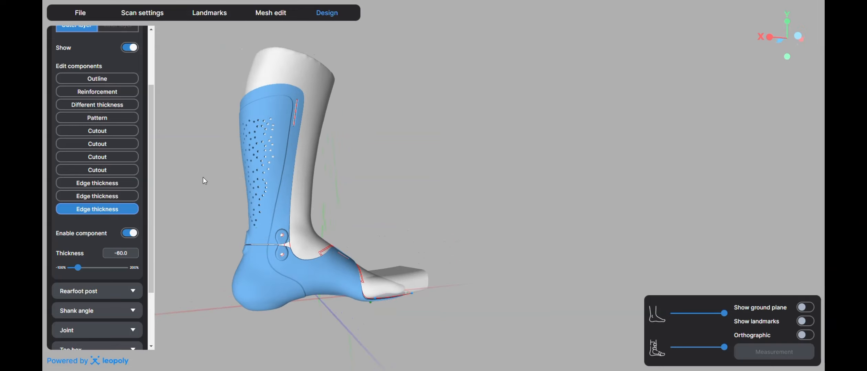
# Open the Articulated design's joint settings and examine the ankle hinge from the side, then return to the design outlines.
pyautogui.scroll(-3, 83, 274)
pyautogui.scroll(3, 82, 271)
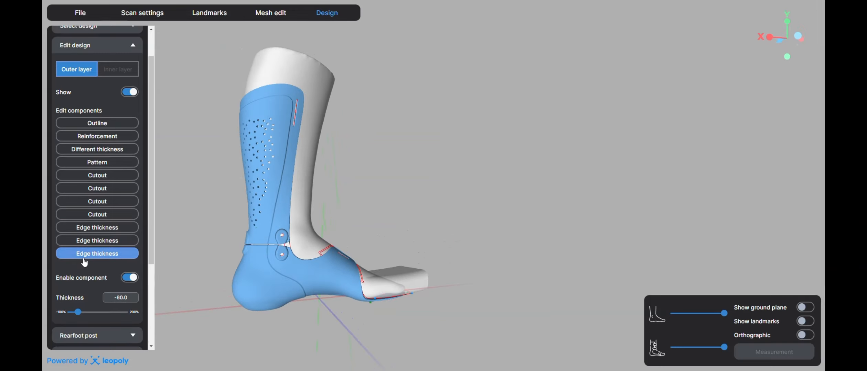
pyautogui.click(117, 52)
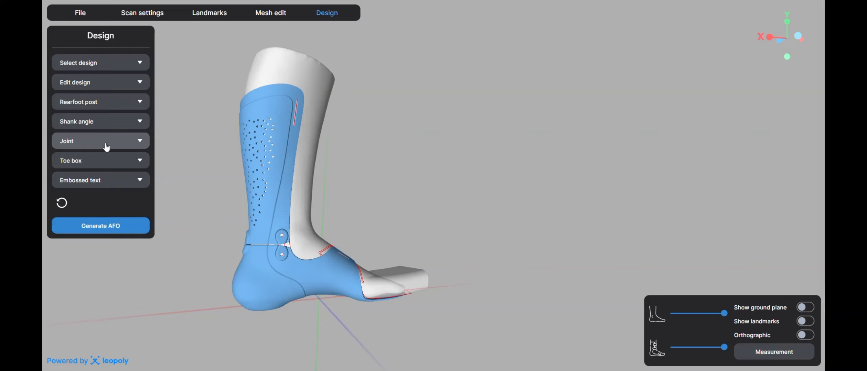
pyautogui.click(110, 141)
pyautogui.scroll(-3, 242, 167)
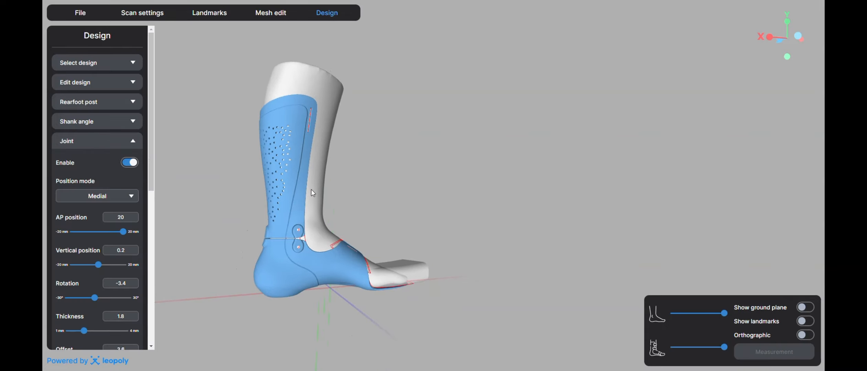
pyautogui.moveTo(323, 191)
pyautogui.mouseDown()
pyautogui.moveTo(266, 203)
pyautogui.moveTo(231, 239)
pyautogui.moveTo(319, 181)
pyautogui.moveTo(308, 133)
pyautogui.moveTo(328, 186)
pyautogui.moveTo(289, 211)
pyautogui.moveTo(314, 175)
pyautogui.moveTo(312, 201)
pyautogui.mouseUp()
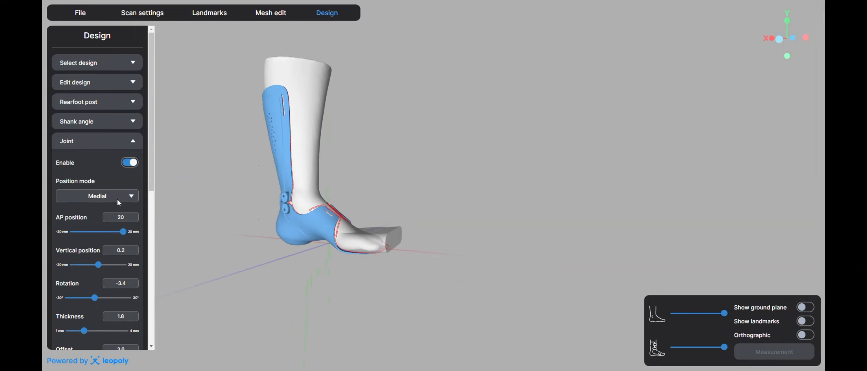
pyautogui.click(92, 86)
pyautogui.scroll(-3, 113, 168)
pyautogui.scroll(2, 114, 168)
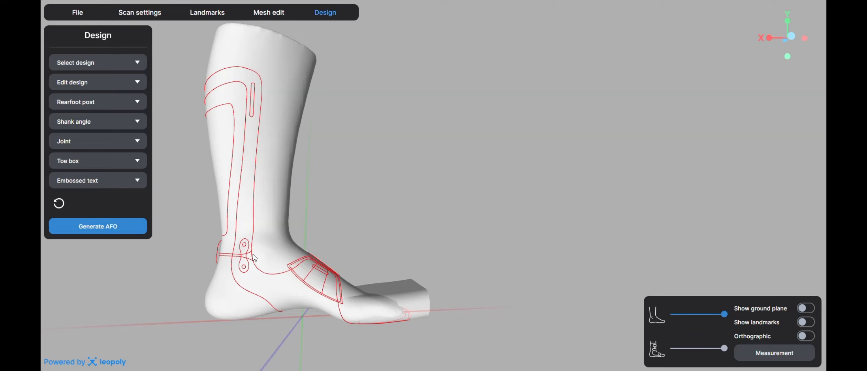
# Open the joint settings and compare the Lateral position mode with Medial, leaving Medial selected.
pyautogui.click(81, 144)
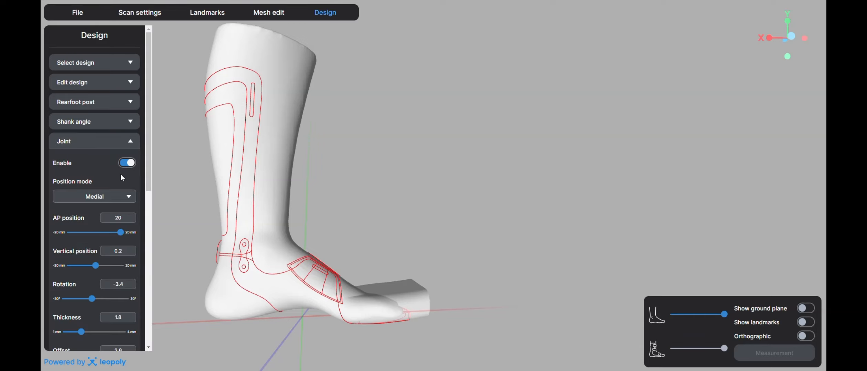
pyautogui.scroll(-3, 117, 168)
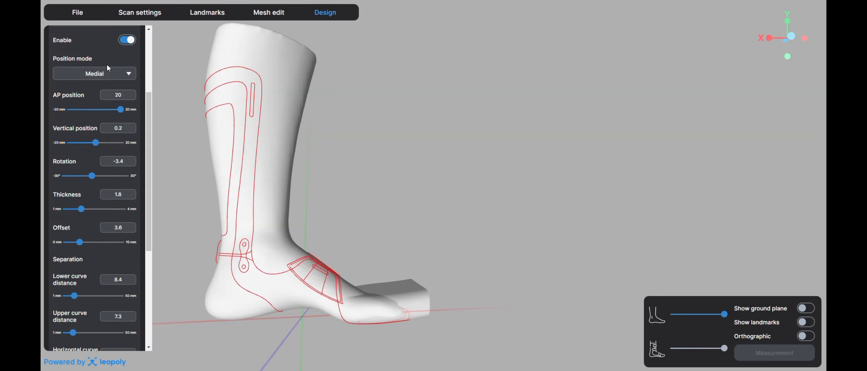
pyautogui.click(110, 71)
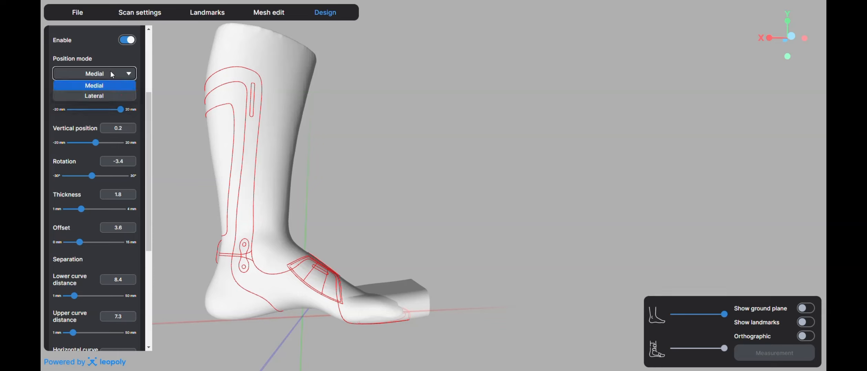
pyautogui.click(98, 96)
pyautogui.click(91, 77)
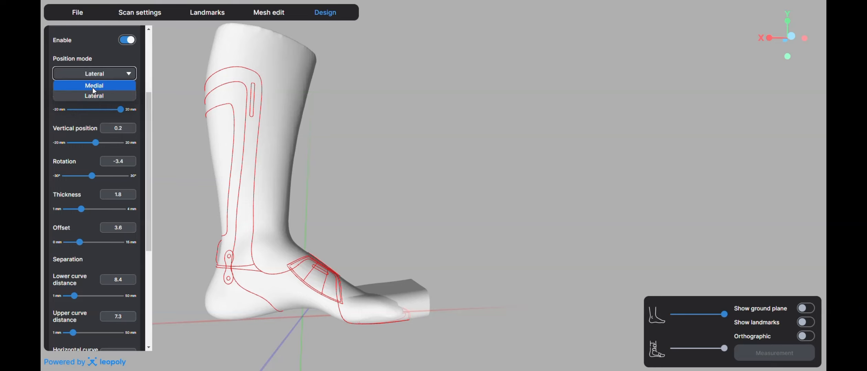
pyautogui.click(94, 86)
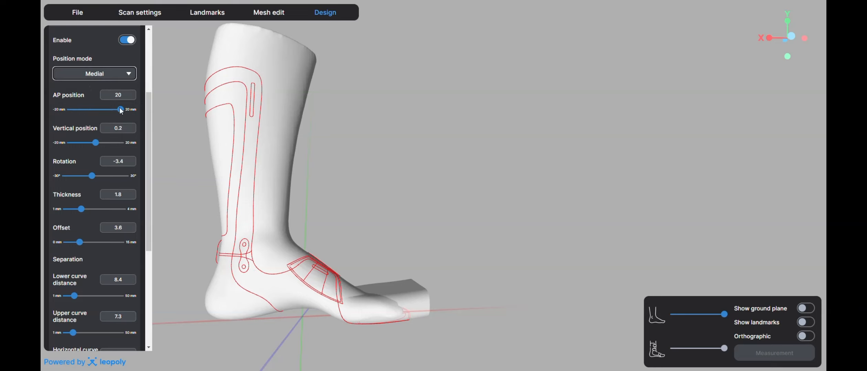
# Set the medial joint's vertical position to 3.2 mm, rotation to -4.2° and offset to 2.7 mm.
pyautogui.moveTo(121, 110); pyautogui.dragTo(155, 124)
pyautogui.moveTo(95, 143)
pyautogui.mouseDown()
pyautogui.moveTo(115, 143)
pyautogui.moveTo(90, 141)
pyautogui.moveTo(100, 142)
pyautogui.mouseUp()
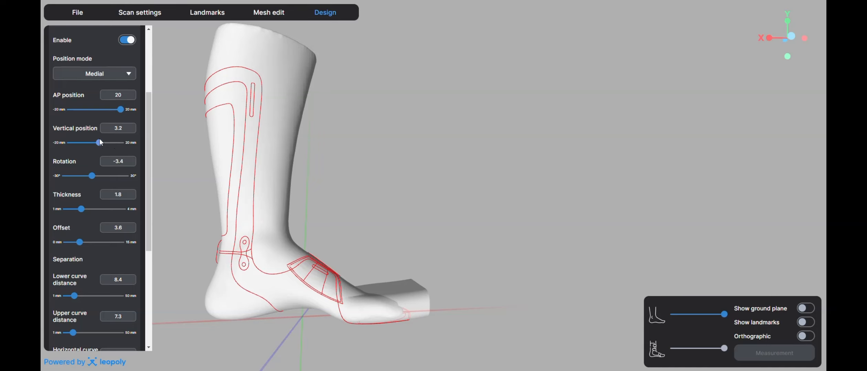
pyautogui.moveTo(92, 174)
pyautogui.mouseDown()
pyautogui.moveTo(83, 180)
pyautogui.moveTo(91, 184)
pyautogui.mouseUp()
pyautogui.moveTo(80, 243); pyautogui.dragTo(76, 243)
# Set the joint separation's lower curve distance to 10.6 mm and upper curve distance to 11.3 mm.
pyautogui.scroll(-4, 103, 215)
pyautogui.scroll(-2, 73, 147)
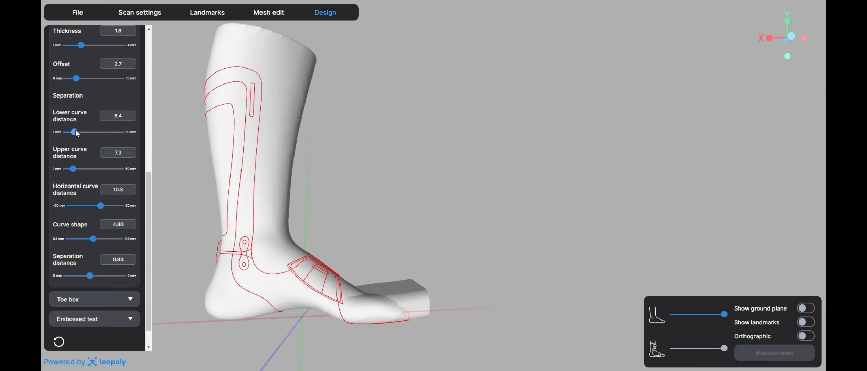
pyautogui.moveTo(76, 130)
pyautogui.mouseDown()
pyautogui.moveTo(91, 128)
pyautogui.moveTo(76, 128)
pyautogui.mouseUp()
pyautogui.moveTo(75, 170); pyautogui.dragTo(81, 168)
# Set the joint separation's horizontal curve distance to 3.8 mm, curve shape to 4.64 and separation distance to 1.12 mm.
pyautogui.scroll(5, 226, 279)
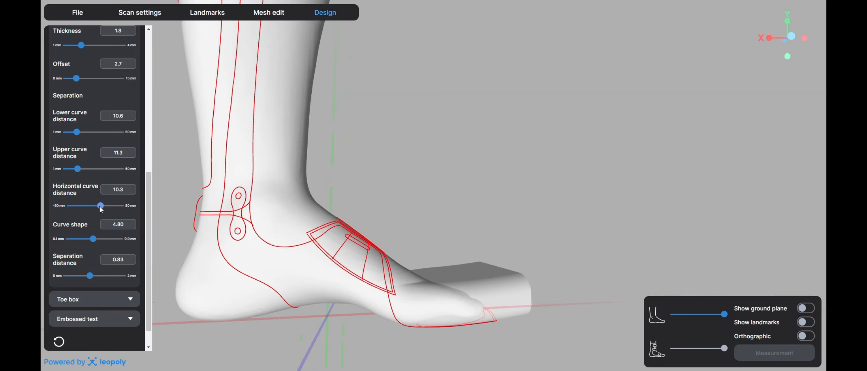
pyautogui.moveTo(102, 210)
pyautogui.mouseDown()
pyautogui.moveTo(87, 210)
pyautogui.moveTo(114, 210)
pyautogui.moveTo(99, 210)
pyautogui.mouseUp()
pyautogui.moveTo(95, 239); pyautogui.dragTo(93, 240)
pyautogui.moveTo(96, 279)
pyautogui.mouseDown()
pyautogui.moveTo(115, 276)
pyautogui.moveTo(98, 273)
pyautogui.mouseUp()
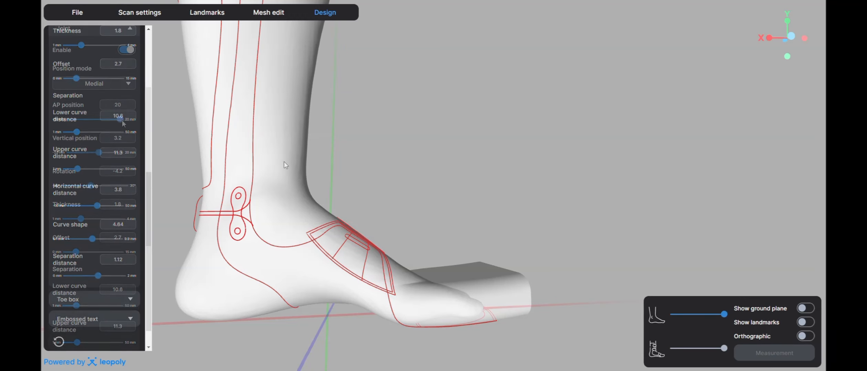
# Set the medial joint's AP position to -8.9 mm and try to generate the AFO.
pyautogui.moveTo(123, 123); pyautogui.dragTo(85, 128)
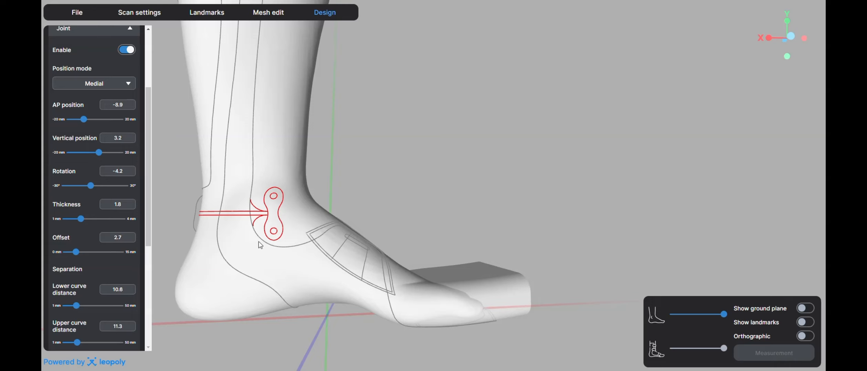
pyautogui.scroll(-5, 98, 216)
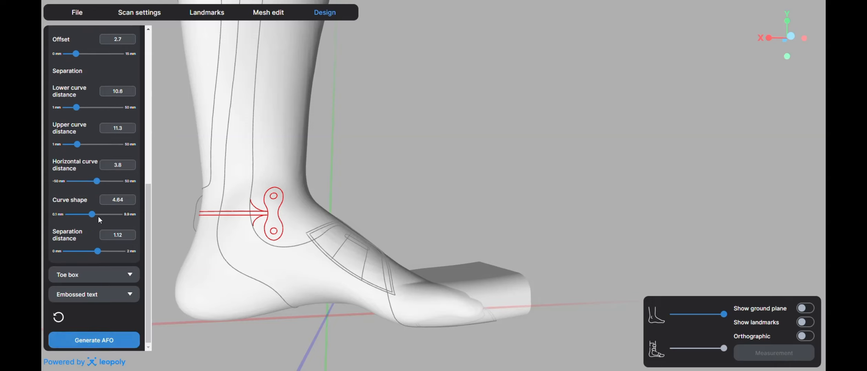
pyautogui.click(89, 339)
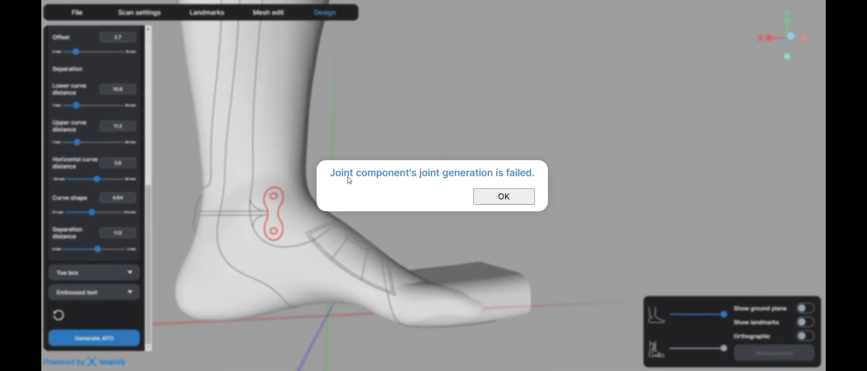
pyautogui.click(519, 196)
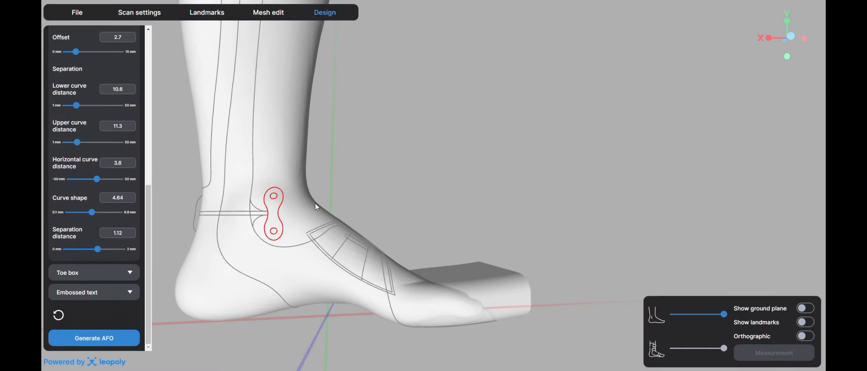
# Set the medial joint's AP position to 20 mm and generate the AFO.
pyautogui.moveTo(284, 249); pyautogui.dragTo(290, 213)
pyautogui.moveTo(290, 214); pyautogui.dragTo(319, 206, button='right')
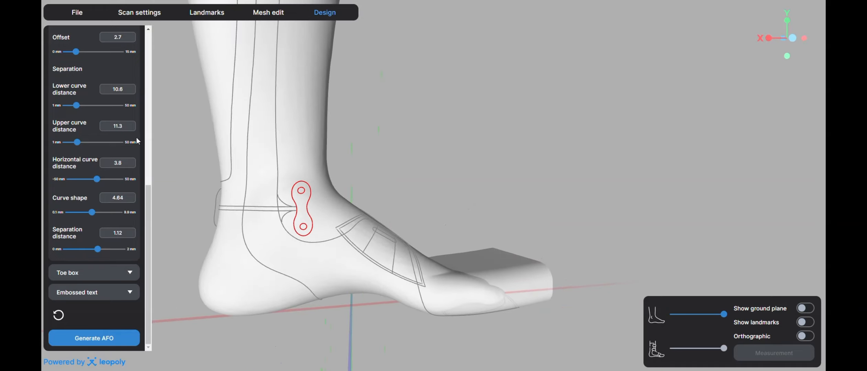
pyautogui.scroll(7, 98, 103)
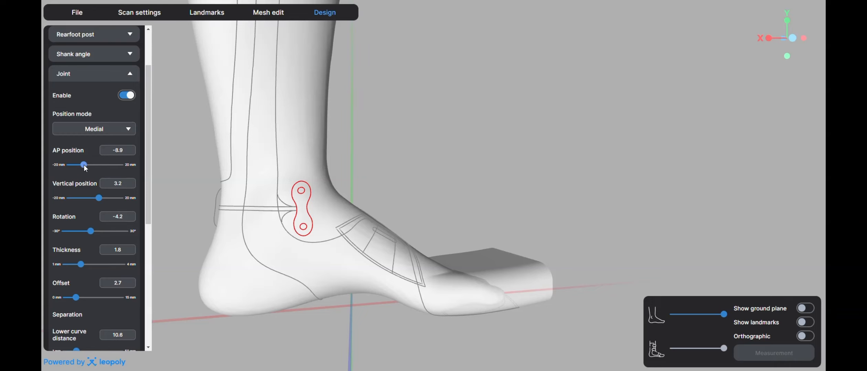
pyautogui.moveTo(84, 165); pyautogui.dragTo(128, 171)
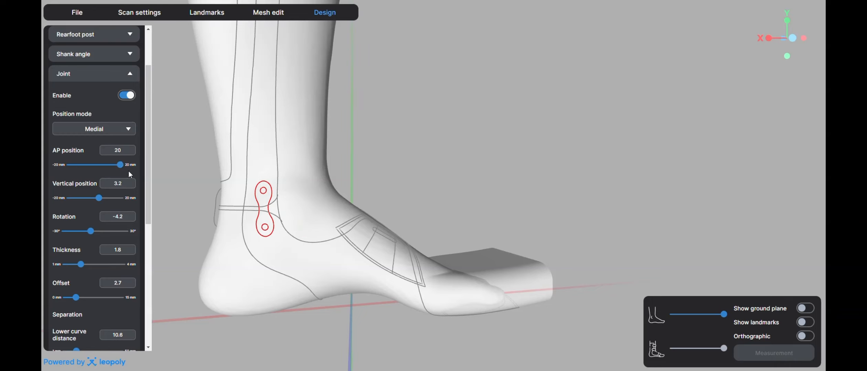
pyautogui.scroll(-7, 111, 197)
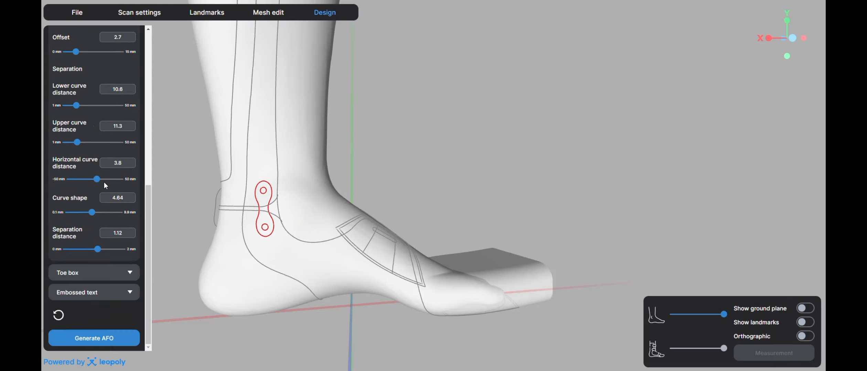
pyautogui.click(94, 338)
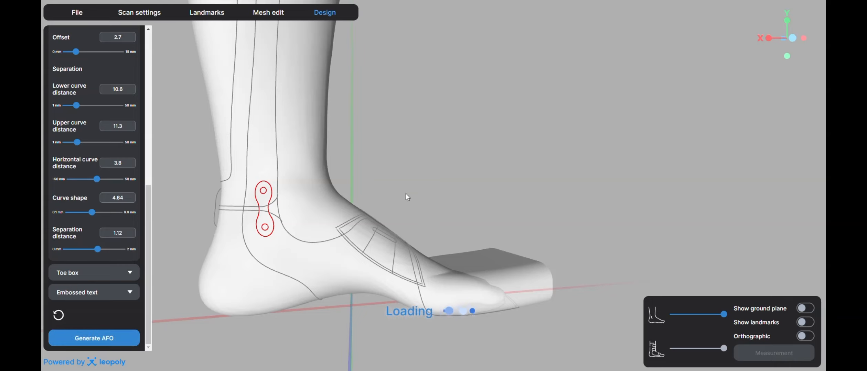
# Add the embossed text "AFO DEMO" and place it on the back of the heel.
pyautogui.scroll(-4, 404, 195)
pyautogui.moveTo(403, 194); pyautogui.dragTo(332, 193)
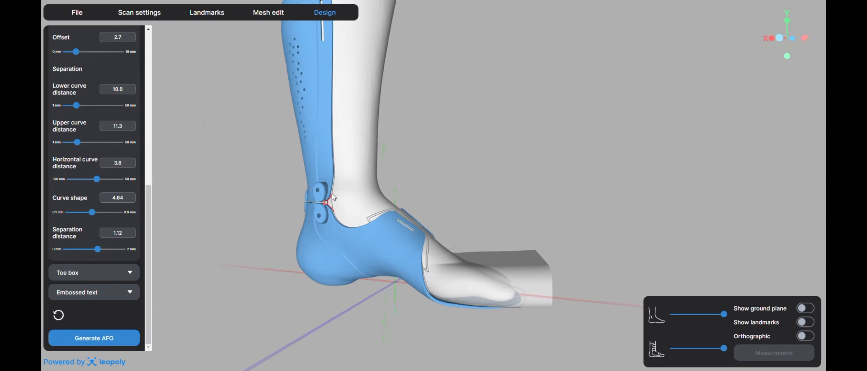
pyautogui.scroll(-2, 352, 176)
pyautogui.moveTo(352, 175); pyautogui.dragTo(309, 222, button='right')
pyautogui.moveTo(309, 222); pyautogui.dragTo(481, 185)
pyautogui.click(90, 293)
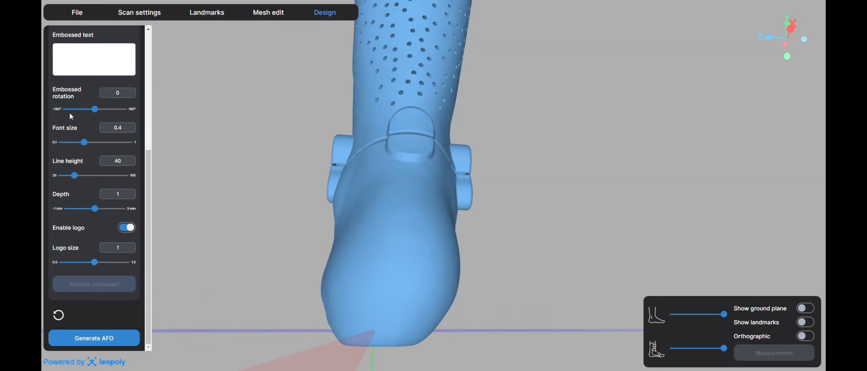
pyautogui.click(96, 72)
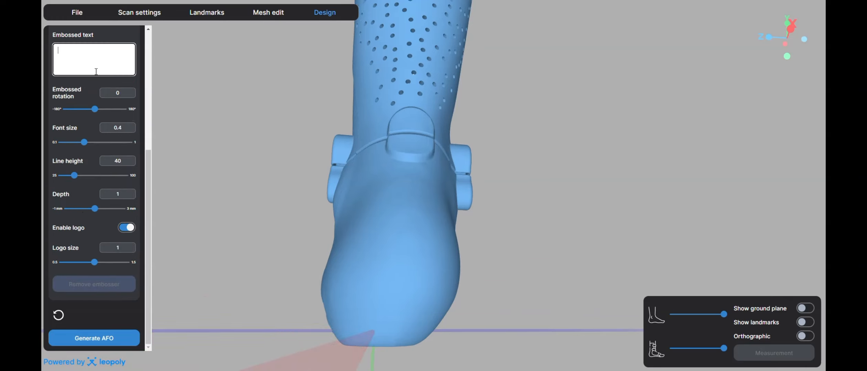
pyautogui.write('AFO DEMO')
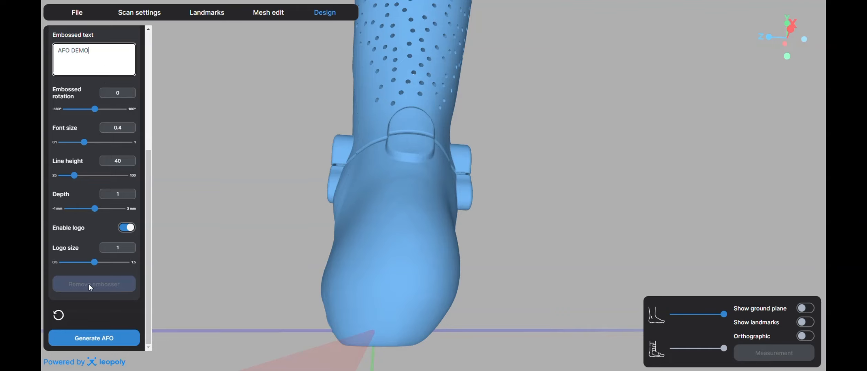
pyautogui.click(240, 110)
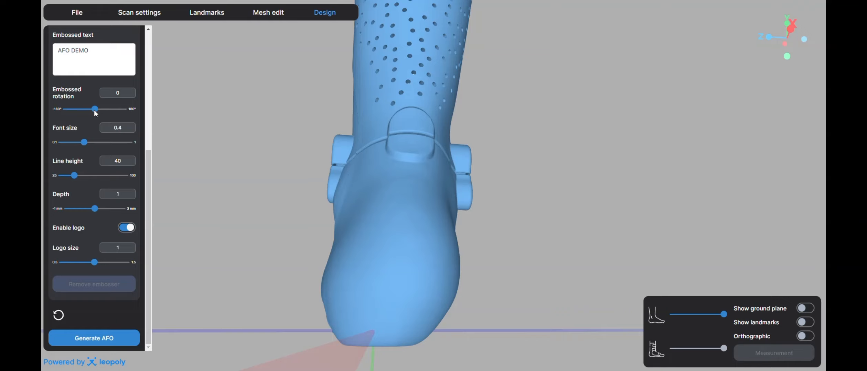
pyautogui.click(385, 200)
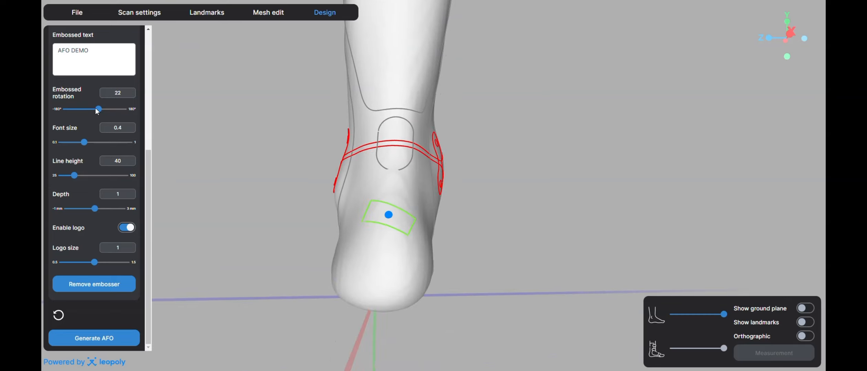
# Set the embossed text's rotation to 2°, font size to 0.5 and depth to 2.21 mm, and disable the logo.
pyautogui.moveTo(96, 107); pyautogui.dragTo(95, 109)
pyautogui.moveTo(84, 145); pyautogui.dragTo(92, 144)
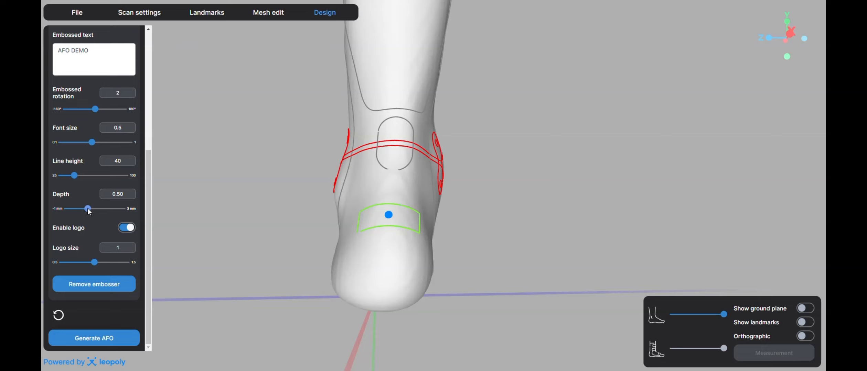
pyautogui.moveTo(89, 209); pyautogui.dragTo(111, 208)
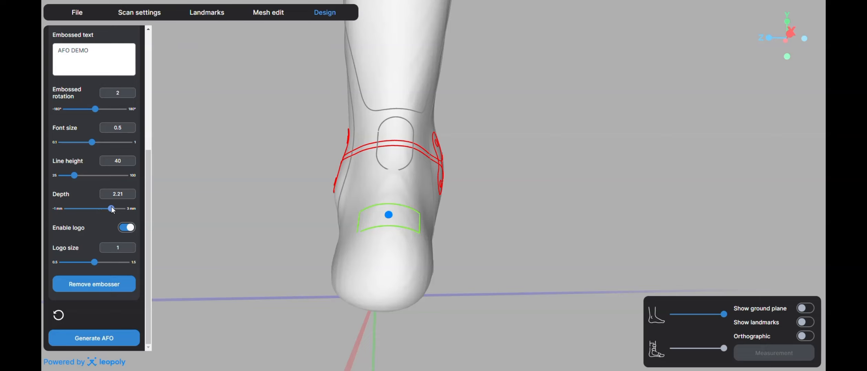
pyautogui.click(127, 227)
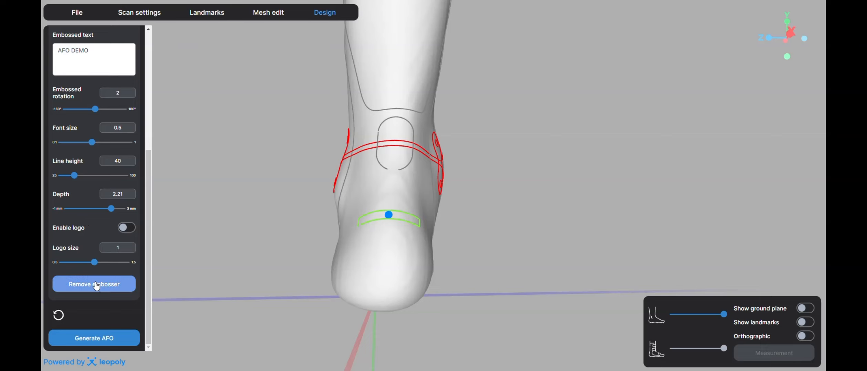
# Generate the AFO again and inspect the embossed text on the heel.
pyautogui.click(111, 341)
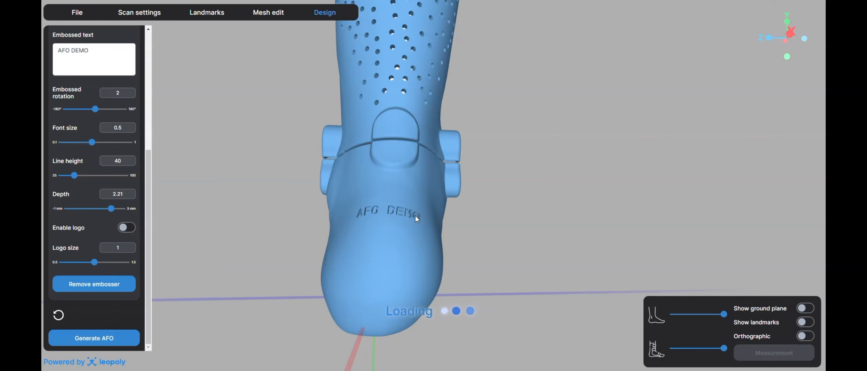
pyautogui.scroll(5, 415, 216)
pyautogui.scroll(-3, 416, 215)
pyautogui.moveTo(405, 221); pyautogui.dragTo(380, 205)
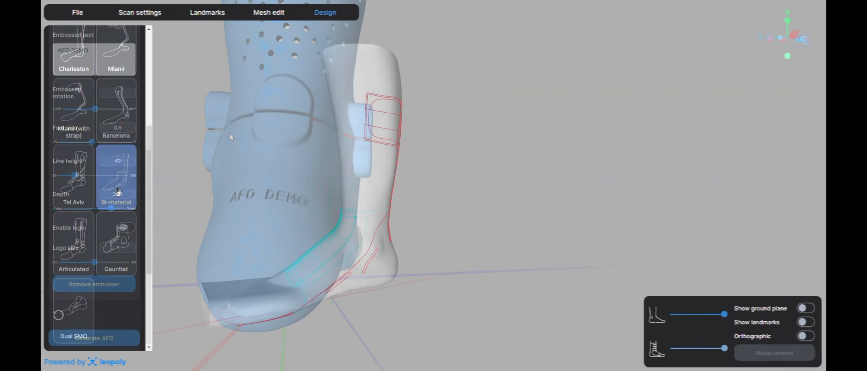
# Set the shank angle to 11.8° for the Bi-material design and generate the AFO.
pyautogui.scroll(-5, 116, 182)
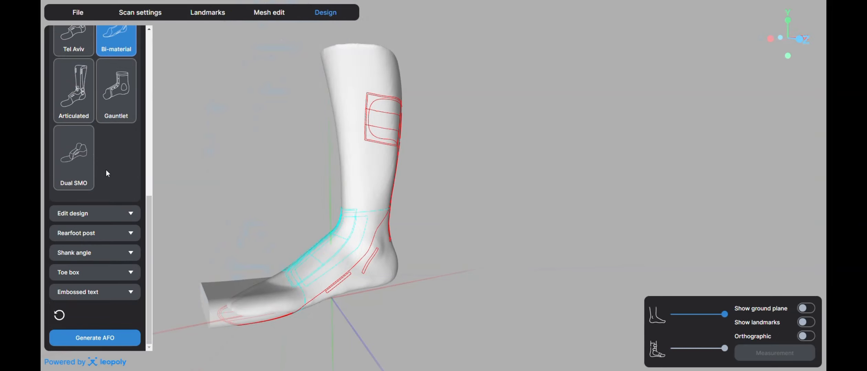
pyautogui.moveTo(344, 214); pyautogui.dragTo(312, 210)
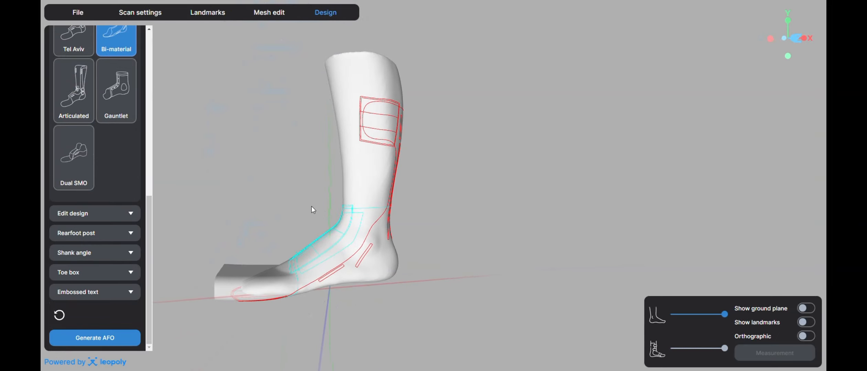
pyautogui.click(136, 251)
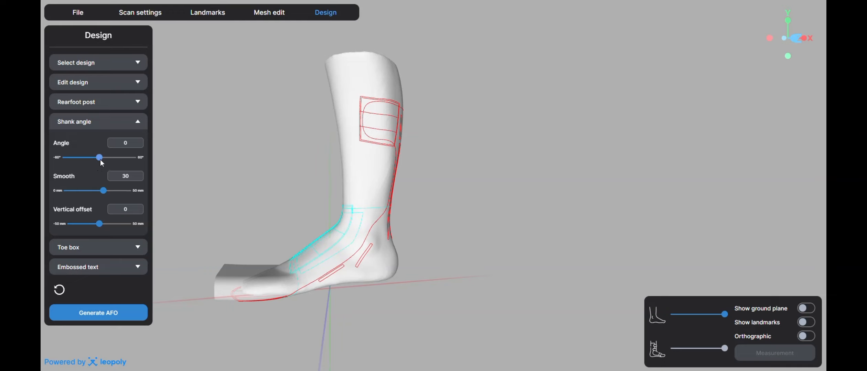
pyautogui.moveTo(100, 158); pyautogui.dragTo(106, 159)
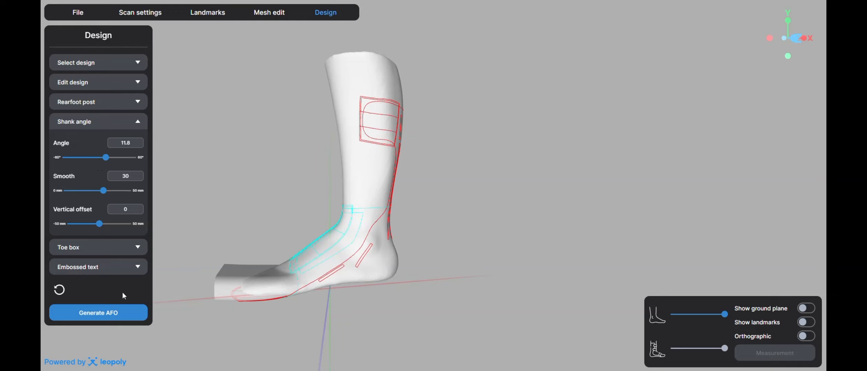
pyautogui.click(123, 319)
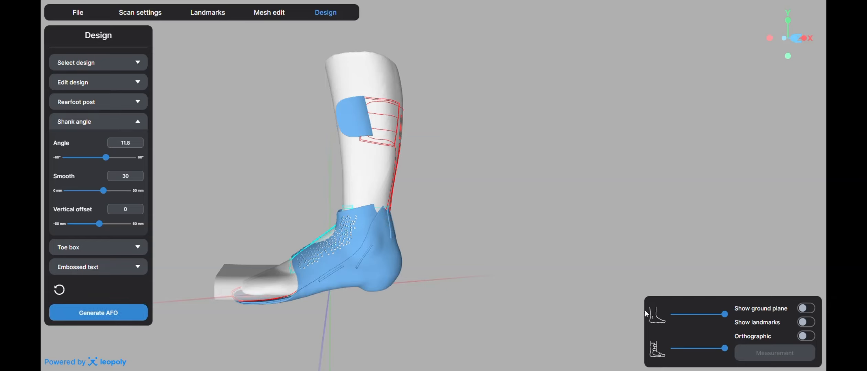
# Inspect the Bi-material AFO with the leg scan hidden, restore the scan and hide the AFO.
pyautogui.moveTo(724, 314); pyautogui.dragTo(635, 314)
pyautogui.moveTo(344, 172)
pyautogui.mouseDown()
pyautogui.moveTo(338, 188)
pyautogui.moveTo(333, 179)
pyautogui.mouseUp()
pyautogui.moveTo(678, 314); pyautogui.dragTo(725, 316)
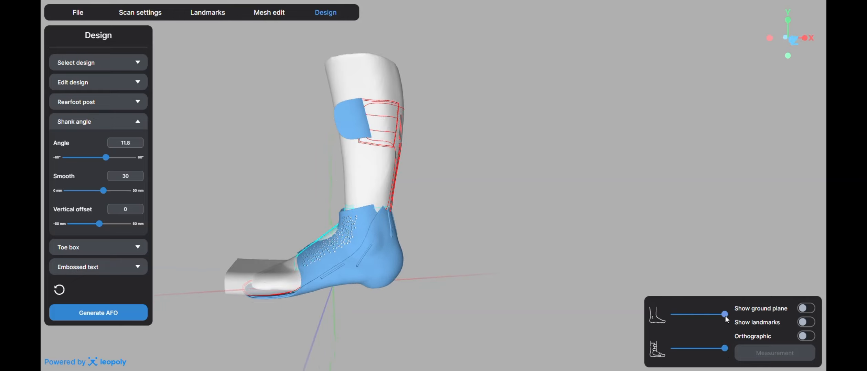
pyautogui.moveTo(724, 348); pyautogui.dragTo(667, 353)
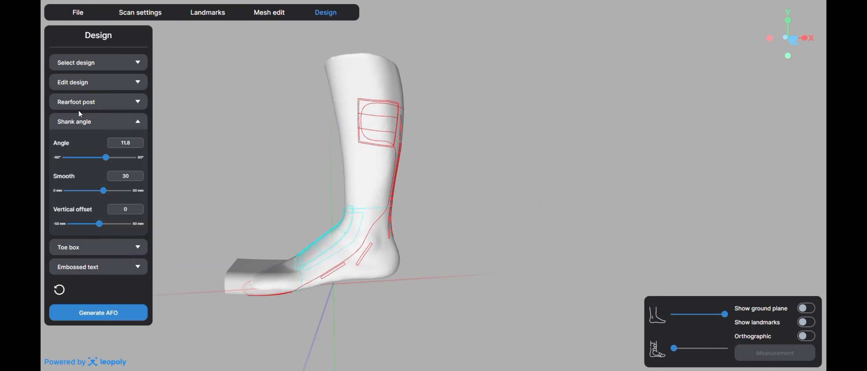
# Edit the outer layer's outline by shifting the calf-side control point and its upper tangent handle slightly down.
pyautogui.click(90, 122)
pyautogui.click(83, 82)
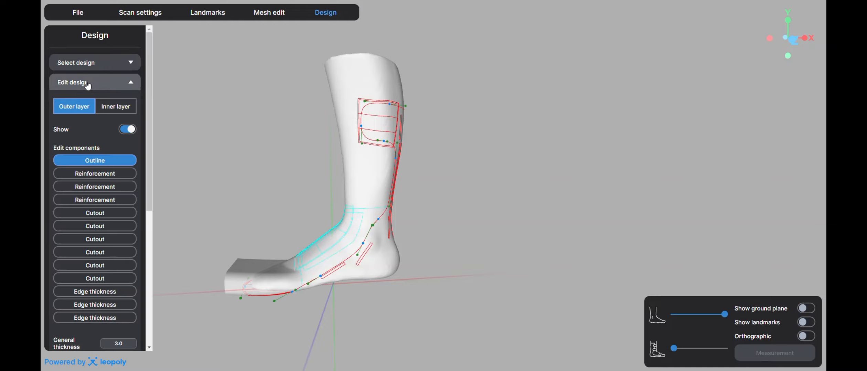
pyautogui.moveTo(318, 141); pyautogui.dragTo(306, 131)
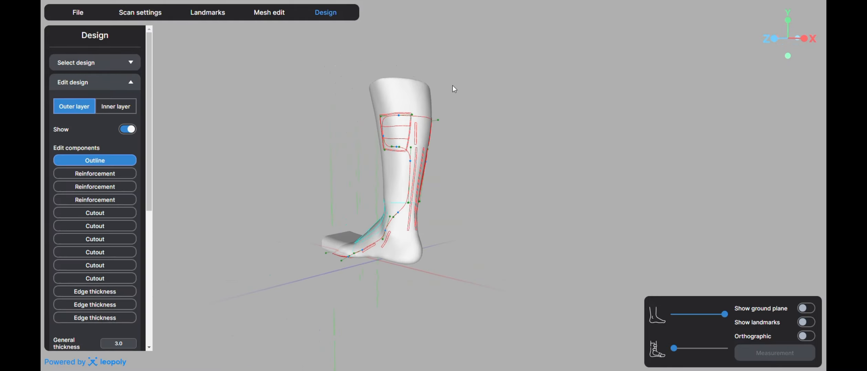
pyautogui.scroll(5, 437, 123)
pyautogui.moveTo(426, 98); pyautogui.dragTo(398, 116, button='right')
pyautogui.scroll(3, 388, 127)
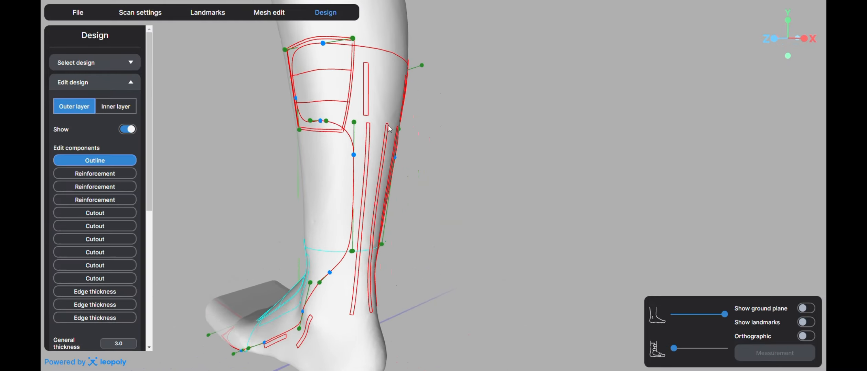
pyautogui.scroll(1, 335, 142)
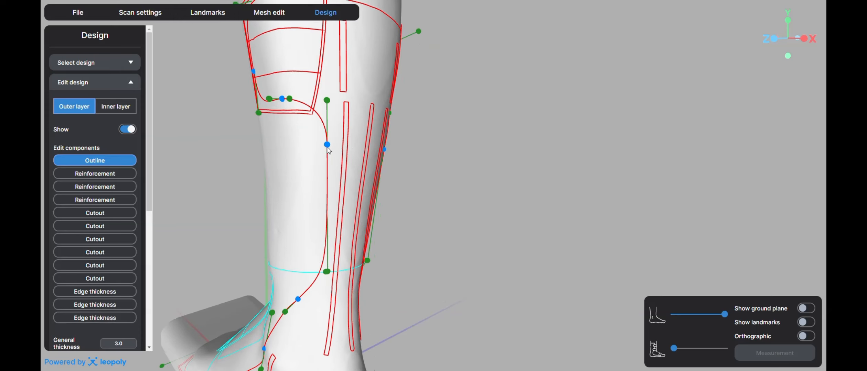
pyautogui.moveTo(327, 144)
pyautogui.mouseDown()
pyautogui.moveTo(304, 151)
pyautogui.moveTo(328, 148)
pyautogui.mouseUp()
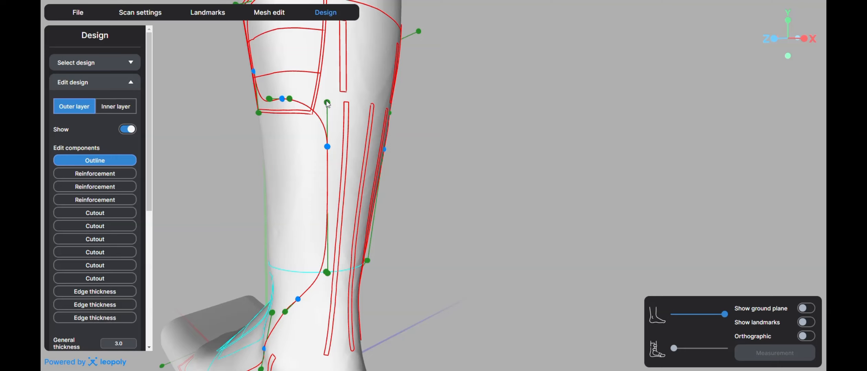
pyautogui.moveTo(327, 102)
pyautogui.mouseDown()
pyautogui.moveTo(317, 100)
pyautogui.moveTo(346, 105)
pyautogui.moveTo(329, 111)
pyautogui.mouseUp()
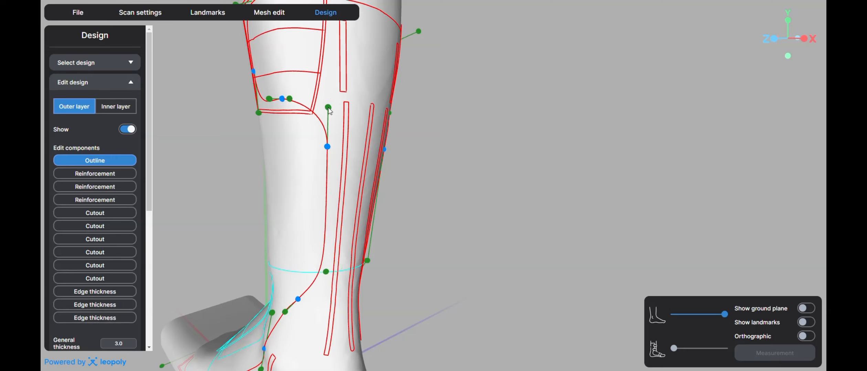
# Extend the upper end of the central rear reinforcement farther up the calf.
pyautogui.scroll(-1, 329, 109)
pyautogui.scroll(1, 324, 165)
pyautogui.moveTo(318, 178); pyautogui.dragTo(350, 175, button='middle')
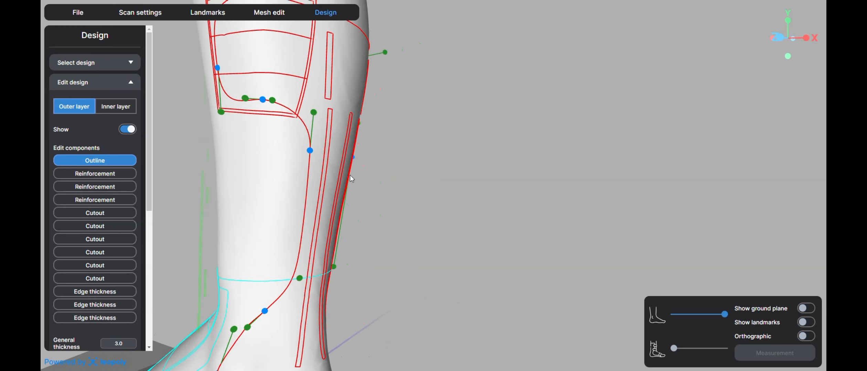
pyautogui.click(109, 181)
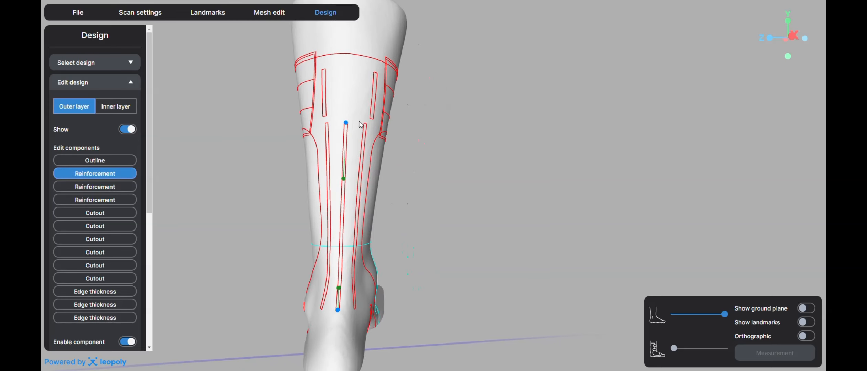
pyautogui.moveTo(345, 124); pyautogui.dragTo(347, 87)
pyautogui.scroll(-6, 126, 245)
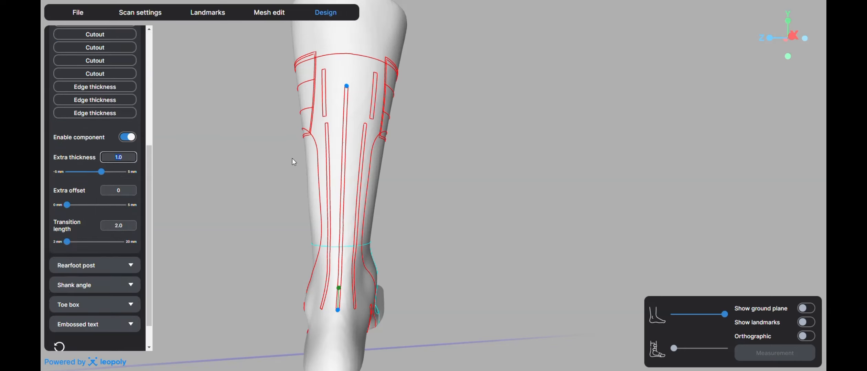
pyautogui.scroll(2, 85, 136)
# Reduce the height of the first cutout on the upper calf, adjust its rotation and increase its rounding.
pyautogui.click(103, 50)
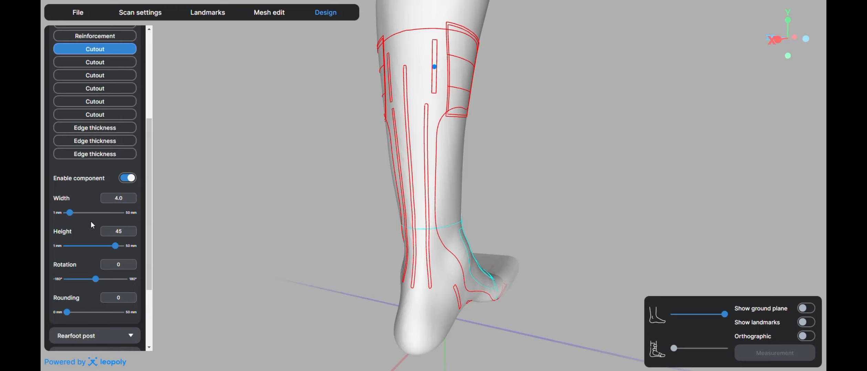
pyautogui.moveTo(114, 246); pyautogui.dragTo(96, 249)
pyautogui.moveTo(95, 279); pyautogui.dragTo(94, 280)
pyautogui.moveTo(67, 312); pyautogui.dragTo(89, 313)
pyautogui.scroll(-3, 90, 322)
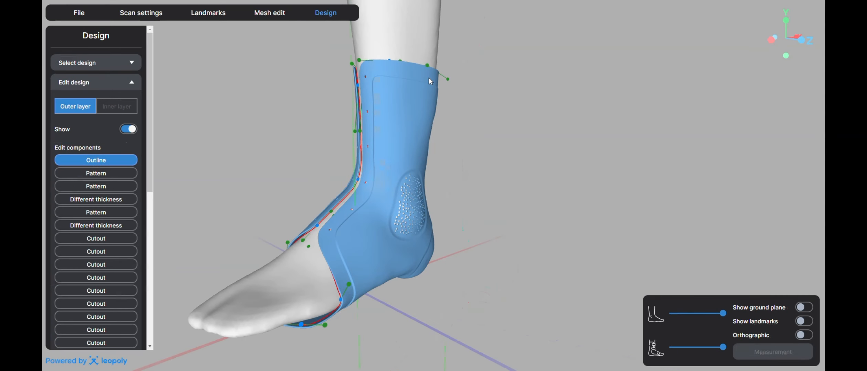
# Inspect the outer layer's outline around the front opening and side of the AFO, and hide the AFO body to view the component curves on the scan.
pyautogui.moveTo(355, 214); pyautogui.dragTo(412, 220)
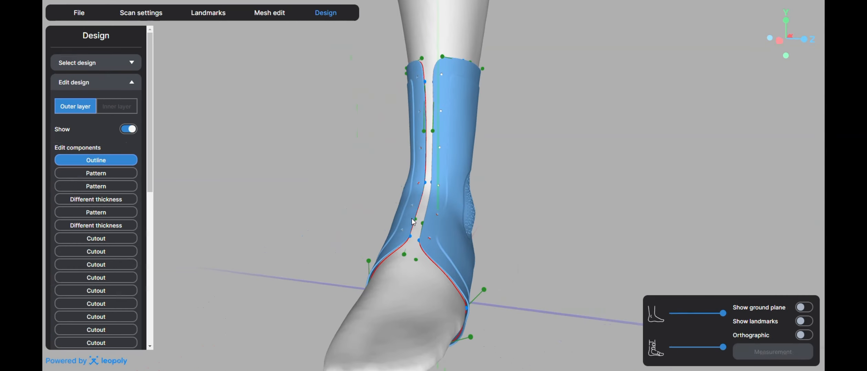
pyautogui.moveTo(403, 96); pyautogui.dragTo(394, 131)
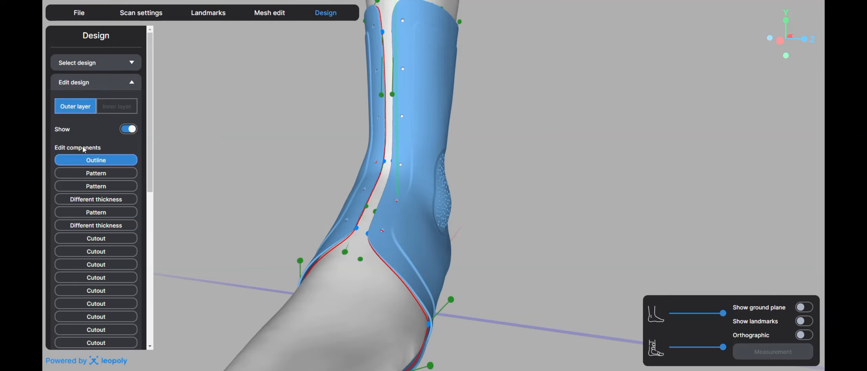
pyautogui.click(88, 168)
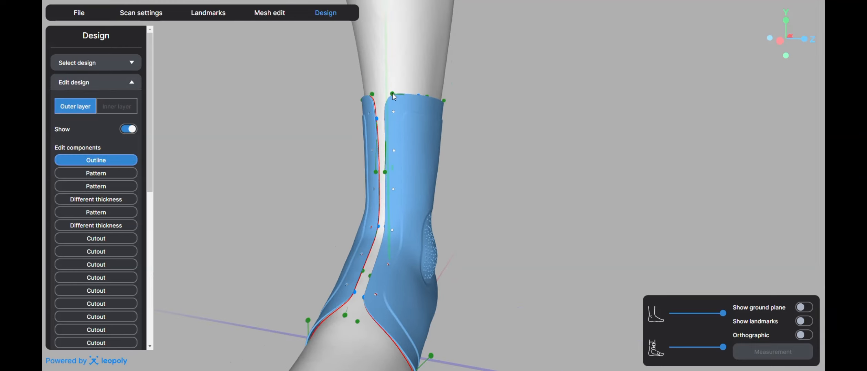
pyautogui.moveTo(395, 97); pyautogui.dragTo(409, 133)
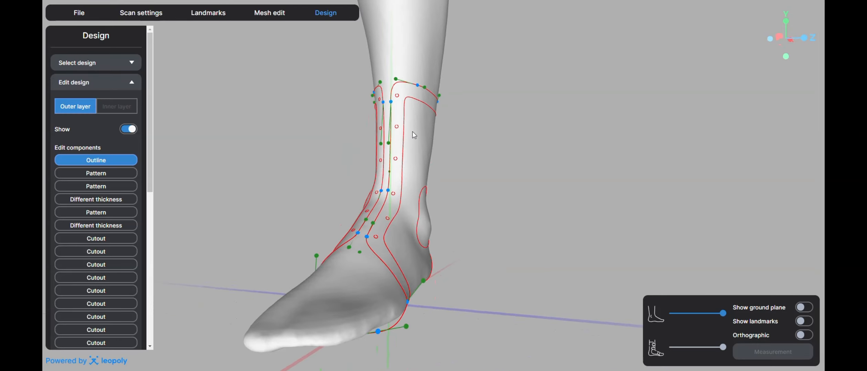
pyautogui.moveTo(411, 131); pyautogui.dragTo(311, 144)
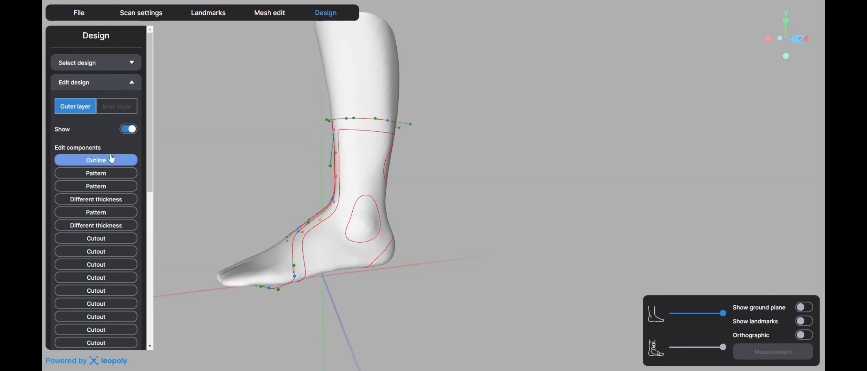
# Select the two different-thickness components, the heel area and the inner offset band, and examine their boundary curves on the leg.
pyautogui.click(111, 200)
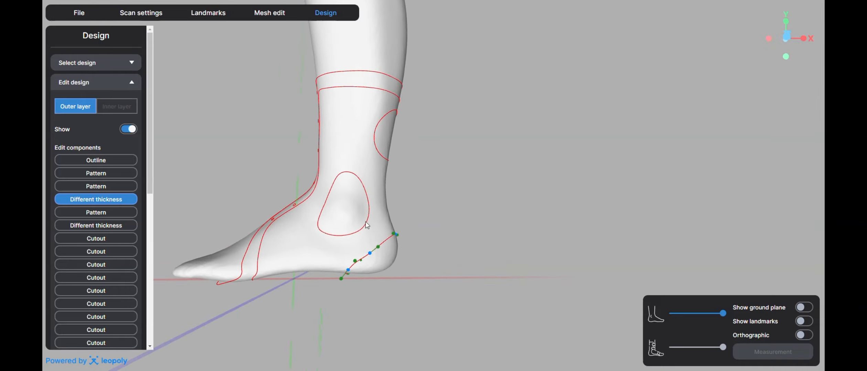
pyautogui.click(106, 229)
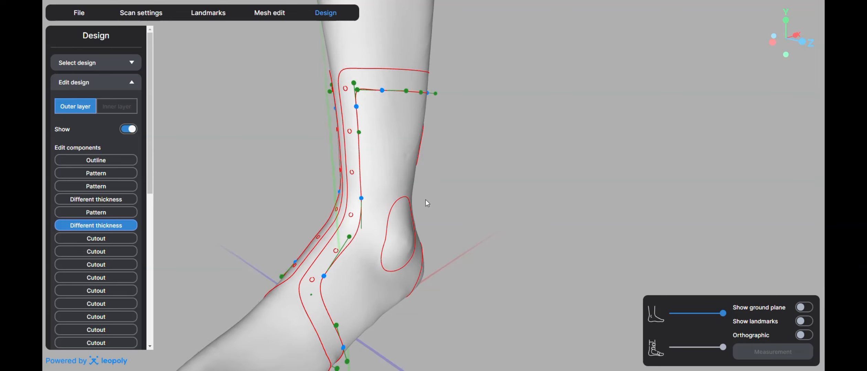
pyautogui.moveTo(426, 200); pyautogui.dragTo(443, 184)
pyautogui.scroll(3, 452, 194)
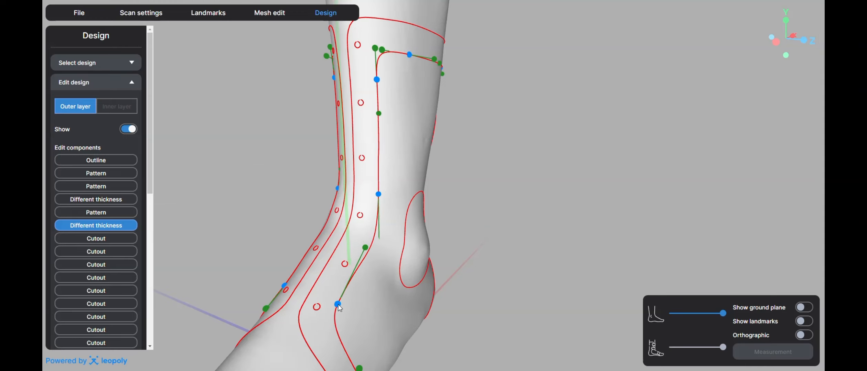
pyautogui.scroll(-4, 103, 155)
# Select the small round cutouts along both sides of the front opening one after another and examine their positions.
pyautogui.click(109, 118)
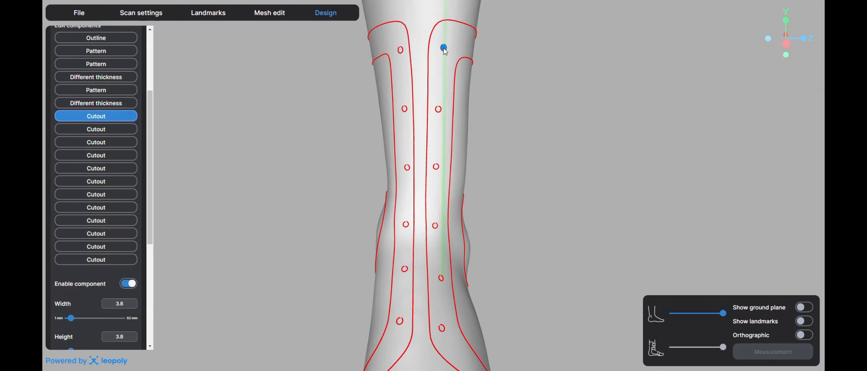
pyautogui.click(107, 129)
pyautogui.click(103, 155)
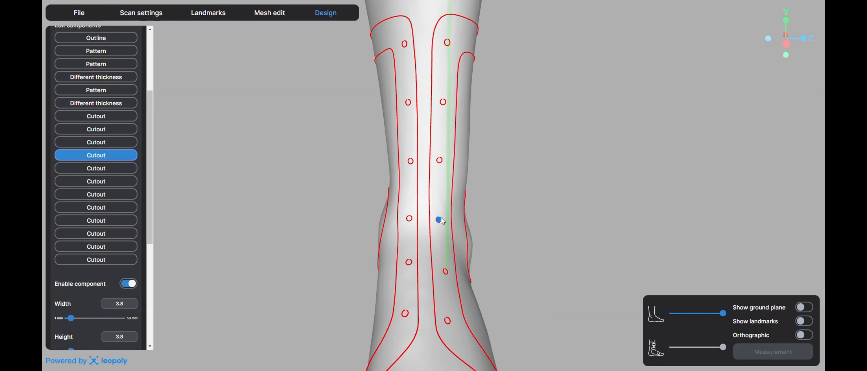
pyautogui.click(95, 172)
pyautogui.click(95, 181)
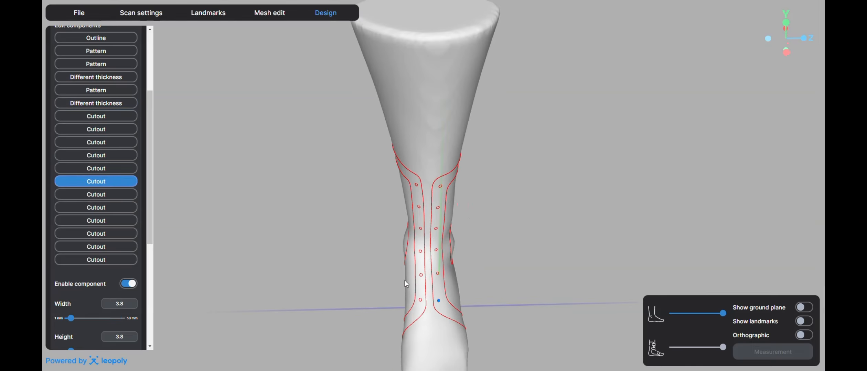
pyautogui.click(103, 195)
pyautogui.click(104, 220)
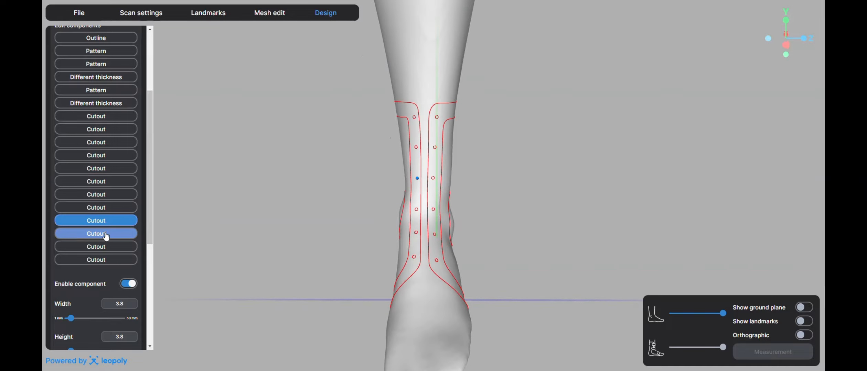
pyautogui.press('Down')
pyautogui.press('Down')
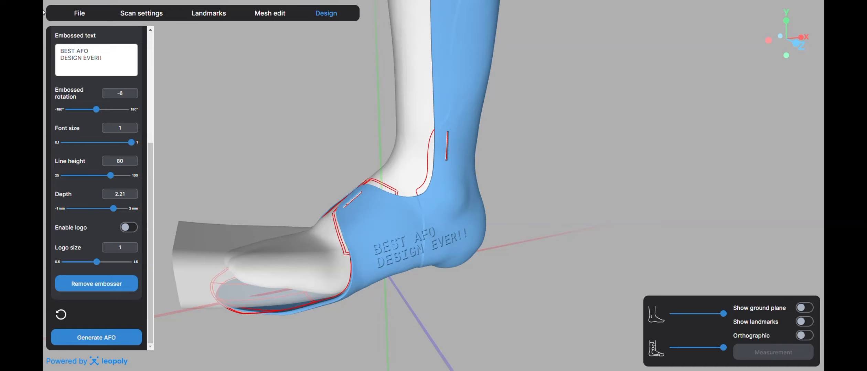
# Export the AFO with the embossed text as an STL file.
pyautogui.scroll(-5, 381, 121)
pyautogui.moveTo(420, 106); pyautogui.dragTo(323, 142)
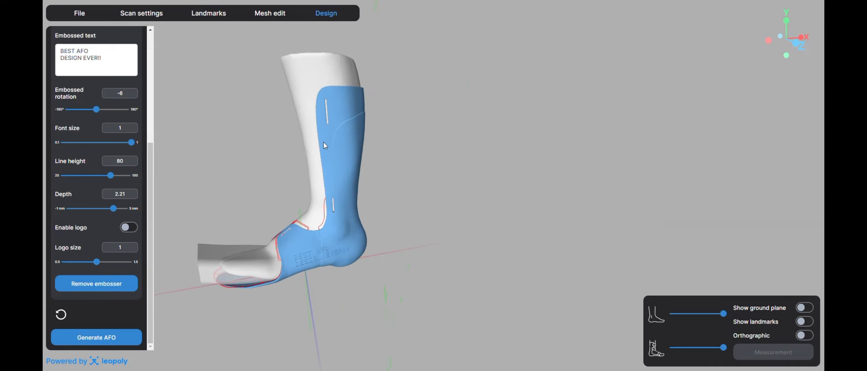
pyautogui.click(81, 13)
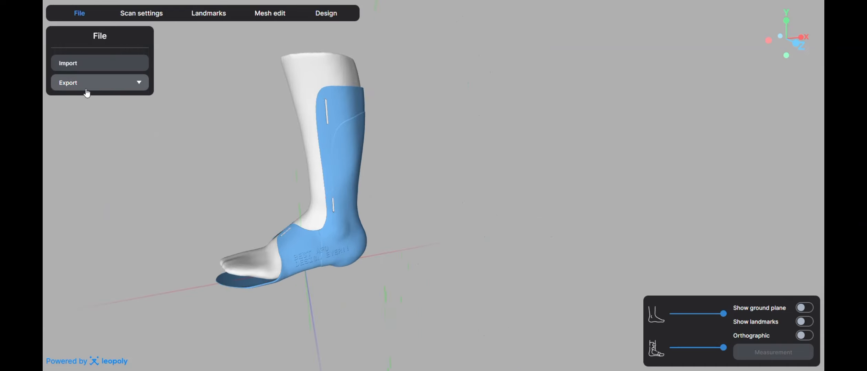
pyautogui.click(87, 89)
pyautogui.click(105, 121)
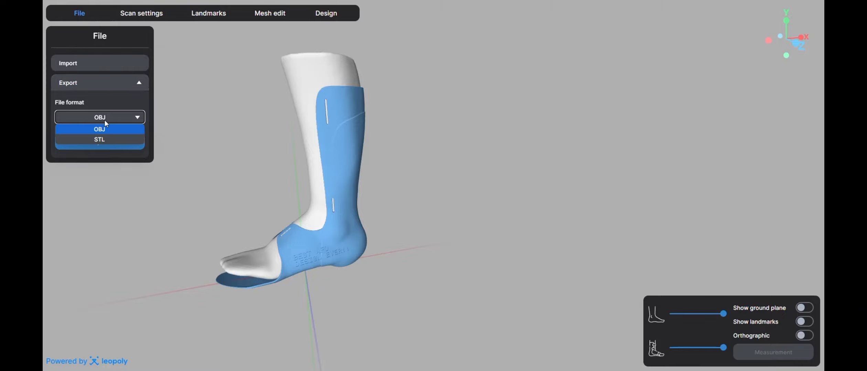
pyautogui.click(105, 139)
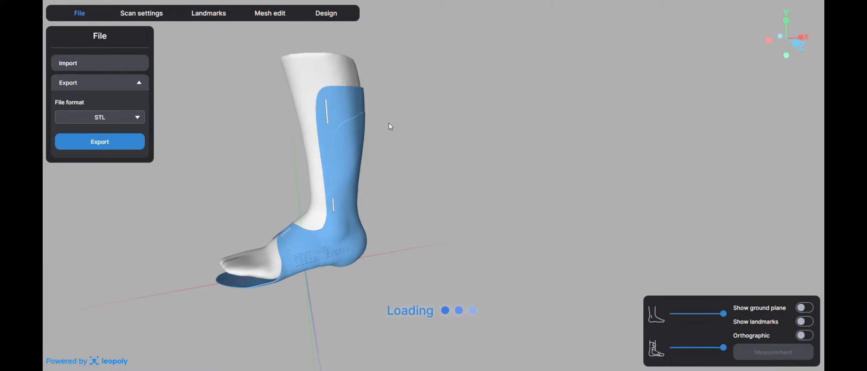